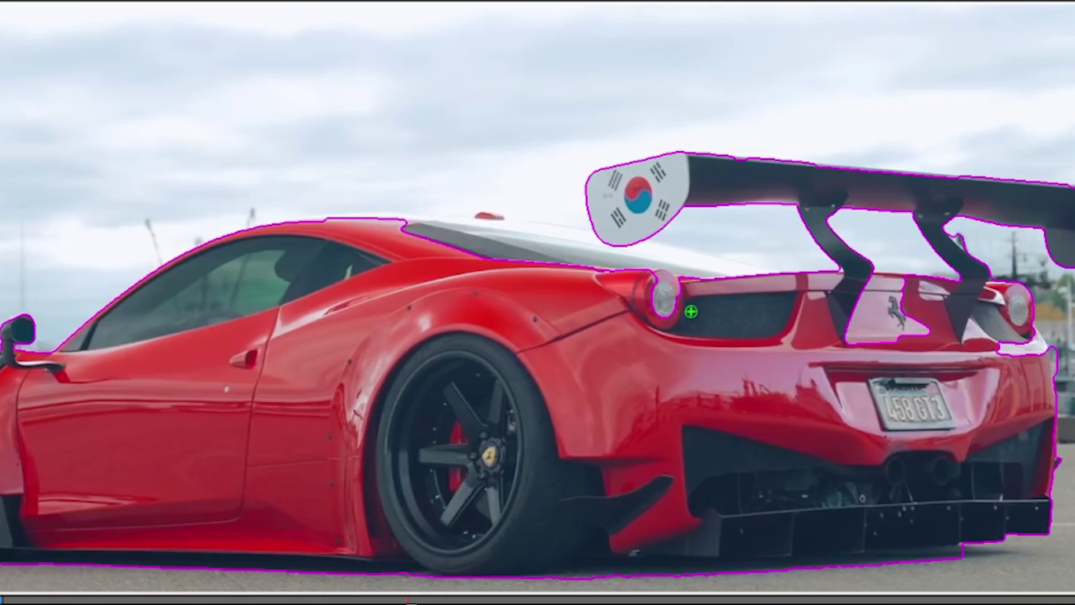
# Paint Roto Brush strokes over the taillight, rear deck and rear window to add these missing parts to the car selection.
pyautogui.moveTo(642, 302); pyautogui.dragTo(566, 284)
pyautogui.moveTo(774, 292)
pyautogui.mouseDown()
pyautogui.moveTo(653, 257)
pyautogui.moveTo(356, 223)
pyautogui.mouseUp()
pyautogui.moveTo(596, 245); pyautogui.dragTo(480, 234)
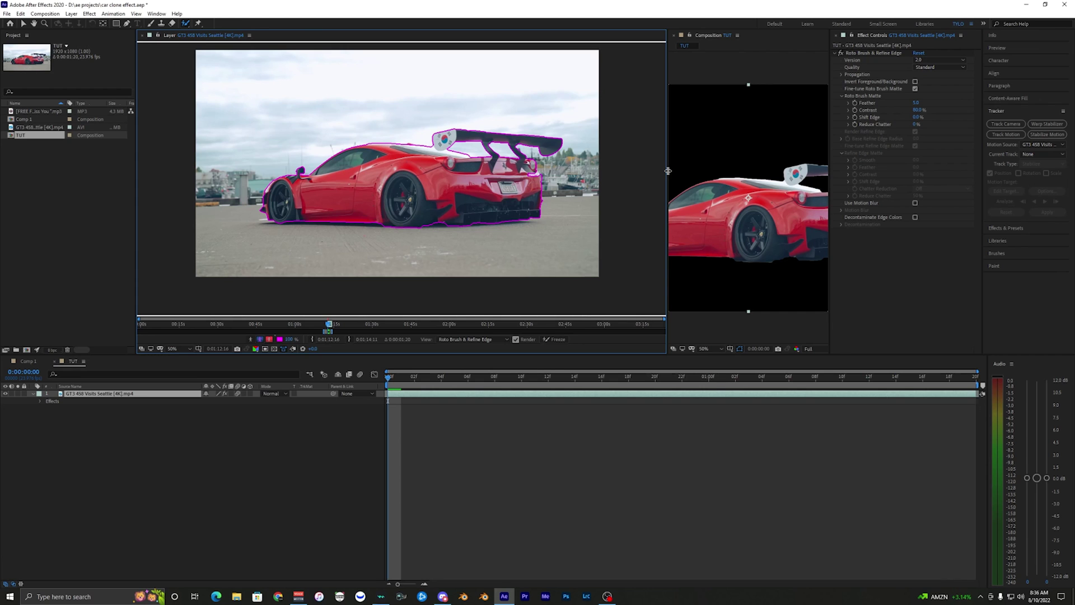
# Refine the selection at the rear bumper corner, adding the white strip below the taillight and subtracting the background beside the bumper.
pyautogui.moveTo(668, 171); pyautogui.dragTo(418, 171)
pyautogui.scroll(-1, 672, 352)
pyautogui.scroll(1, 704, 337)
pyautogui.scroll(5, 348, 186)
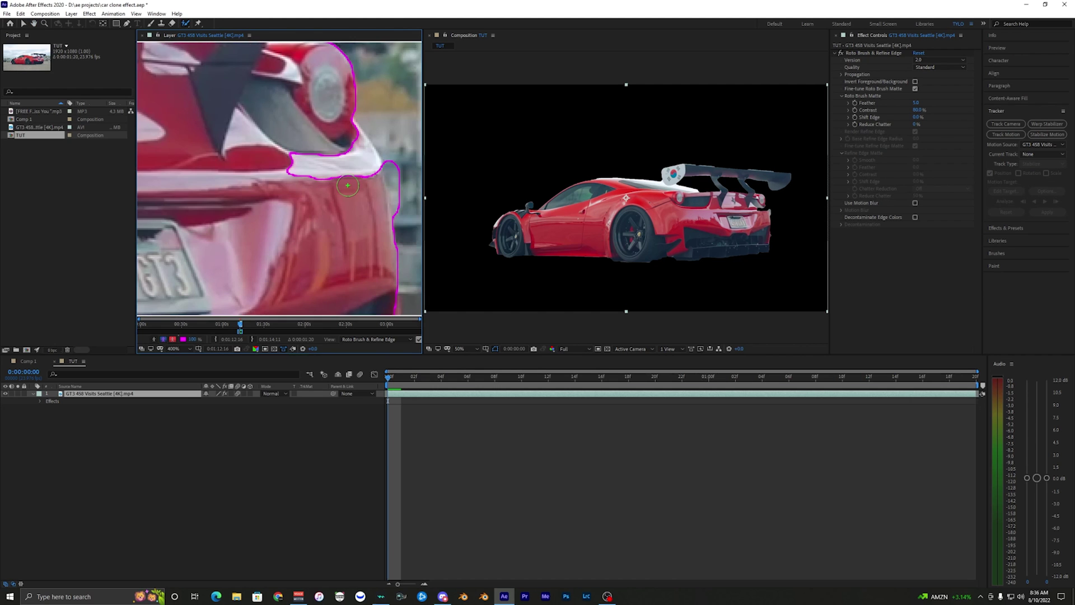
pyautogui.moveTo(347, 185); pyautogui.dragTo(316, 179)
pyautogui.moveTo(327, 184); pyautogui.dragTo(347, 156)
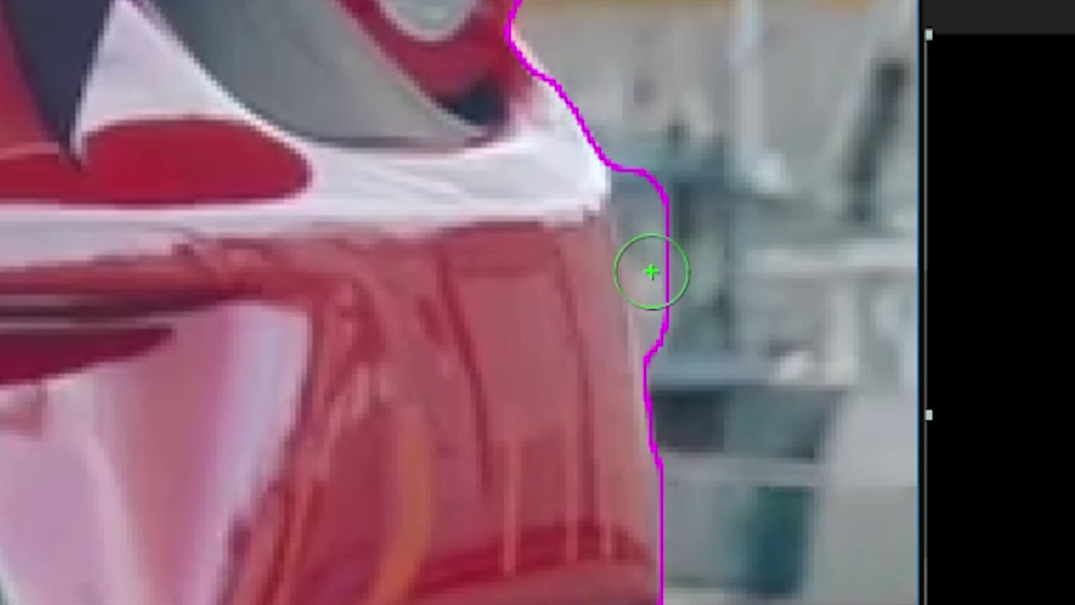
pyautogui.keyDown('alt'); pyautogui.click(655, 135); pyautogui.keyUp('alt')
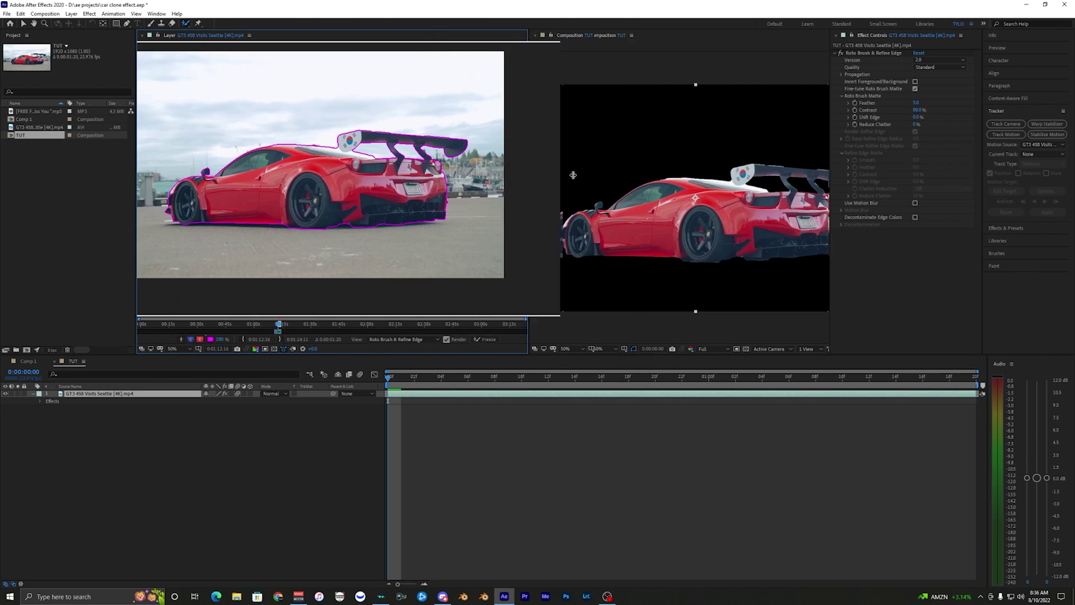
# Enlarge the layer view to show the whole car and return the playhead to the first frame.
pyautogui.moveTo(573, 175); pyautogui.dragTo(661, 175)
pyautogui.scroll(-2, 413, 180)
pyautogui.scroll(2, 414, 180)
pyautogui.moveTo(413, 182); pyautogui.dragTo(454, 176)
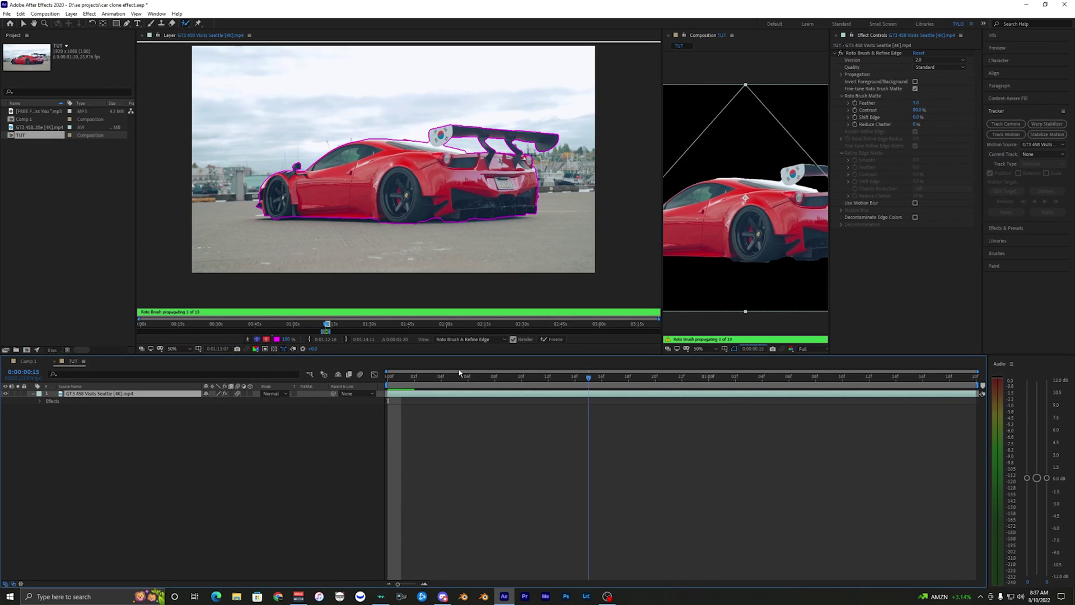
pyautogui.press('Home')
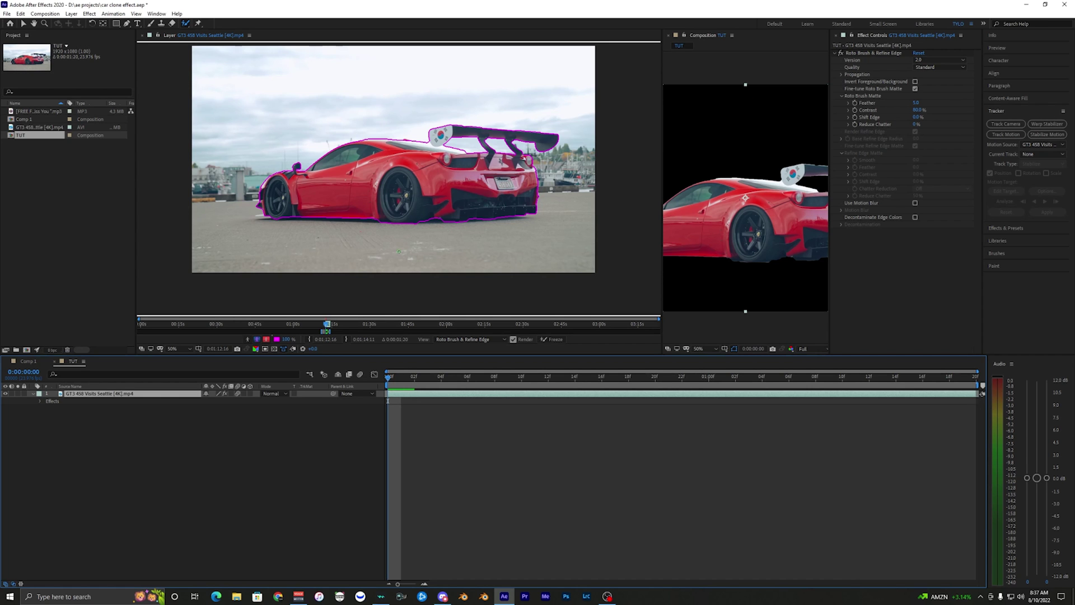
# Advance frame by frame from the start to propagate the Roto Brush selection through the clip, checking the car's outline.
pyautogui.scroll(2, 427, 154)
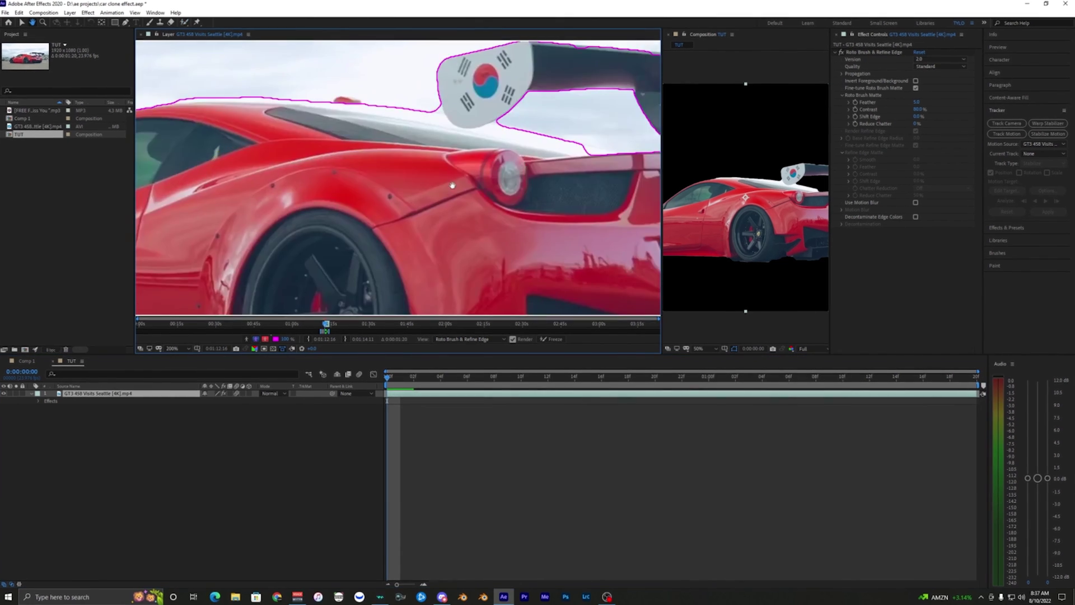
pyautogui.scroll(-1, 415, 191)
pyautogui.press('pagedown')
pyautogui.press('pagedown')
pyautogui.press('pagedown')
pyautogui.press('pagedown')
pyautogui.press('pagedown')
pyautogui.scroll(-1, 418, 192)
pyautogui.moveTo(432, 179); pyautogui.dragTo(418, 192)
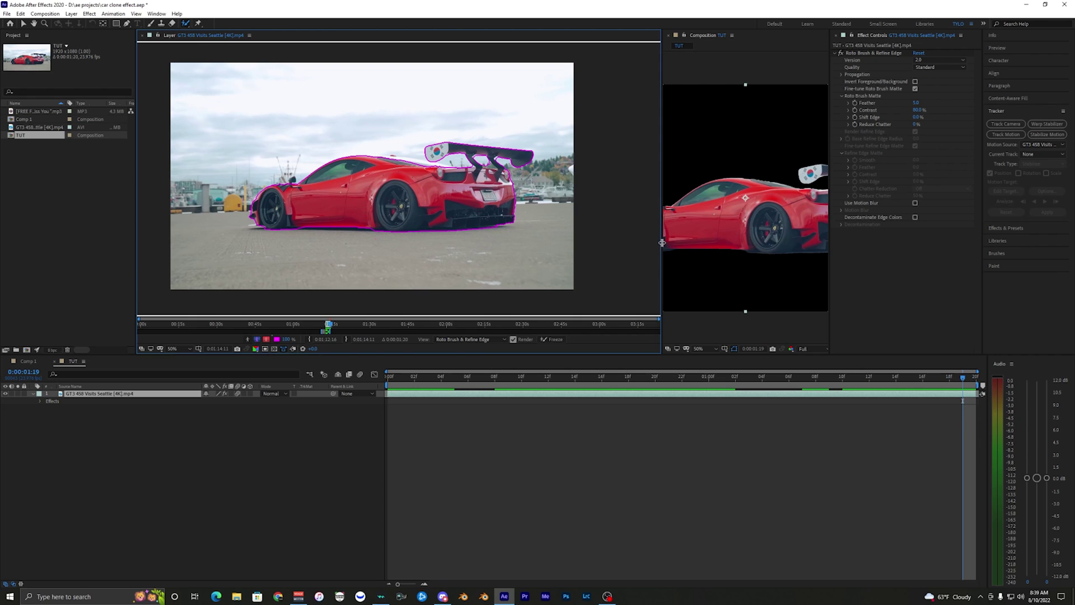
# Review the car cutout in the composition, scrubbing from the first frame to frame 11.
pyautogui.moveTo(662, 243); pyautogui.dragTo(444, 243)
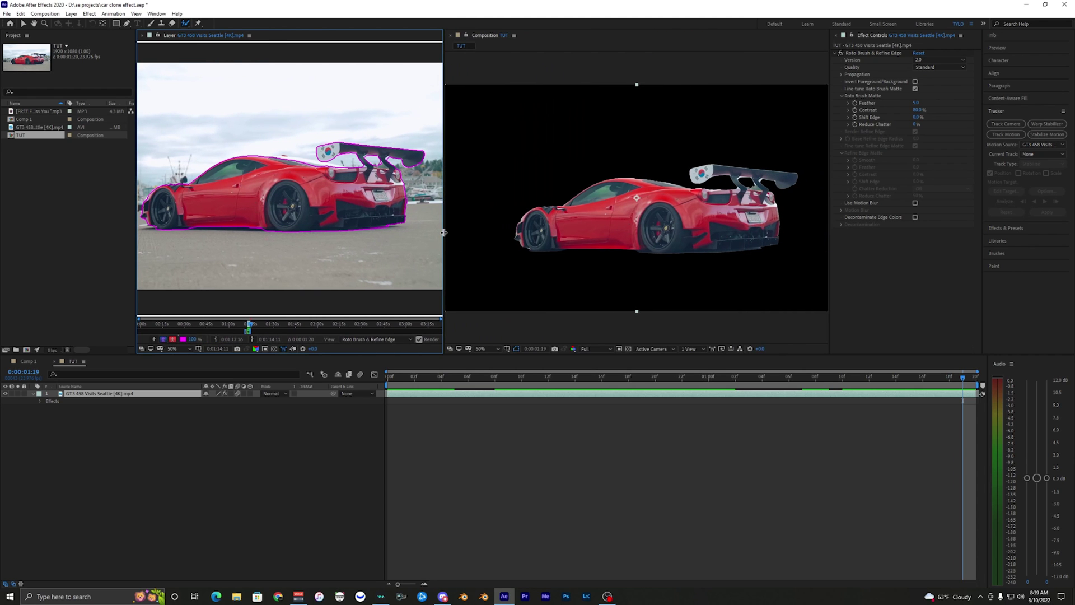
pyautogui.moveTo(443, 232); pyautogui.dragTo(612, 232)
pyautogui.moveTo(545, 384); pyautogui.dragTo(389, 392)
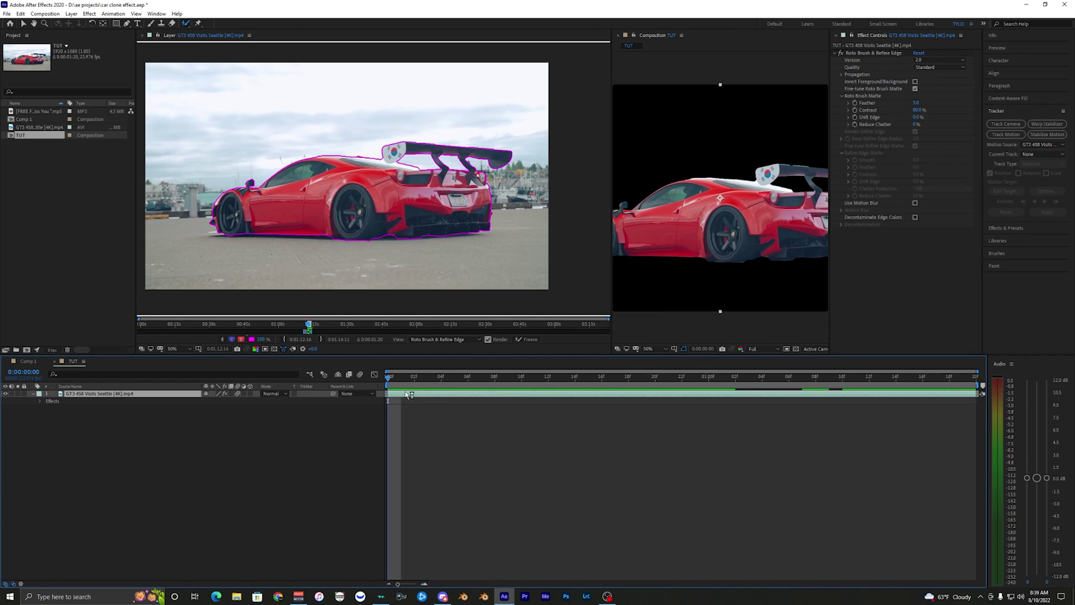
pyautogui.moveTo(415, 387); pyautogui.dragTo(524, 384)
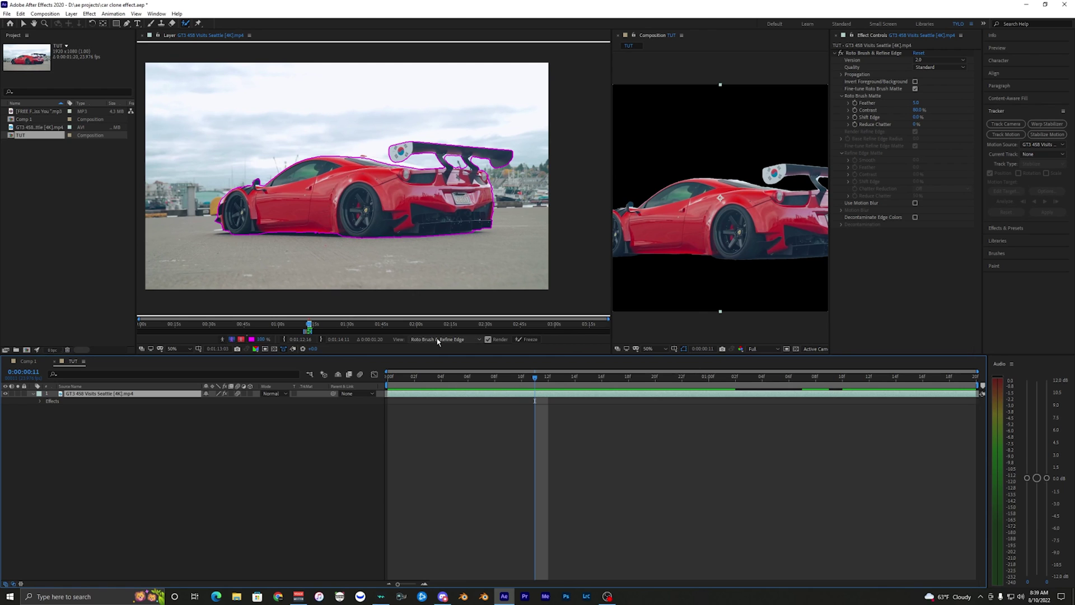
# Set the Roto Brush Matte Feather to 15 to soften the edges of the car cutout.
pyautogui.scroll(-2, 700, 250)
pyautogui.scroll(2, 700, 250)
pyautogui.moveTo(759, 233); pyautogui.dragTo(691, 243)
pyautogui.moveTo(815, 212); pyautogui.dragTo(677, 238)
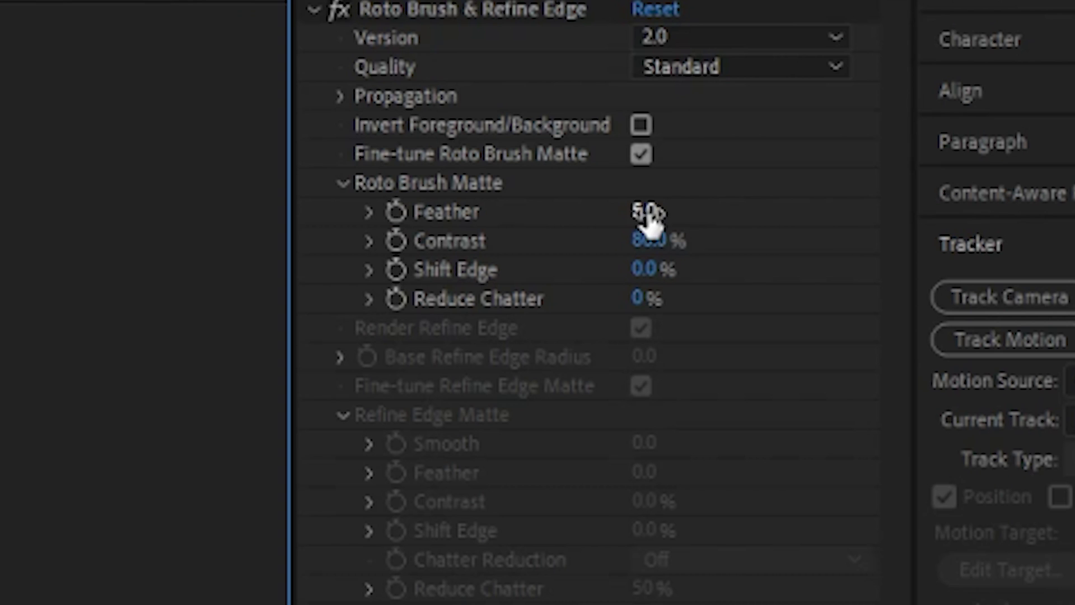
pyautogui.click(915, 104)
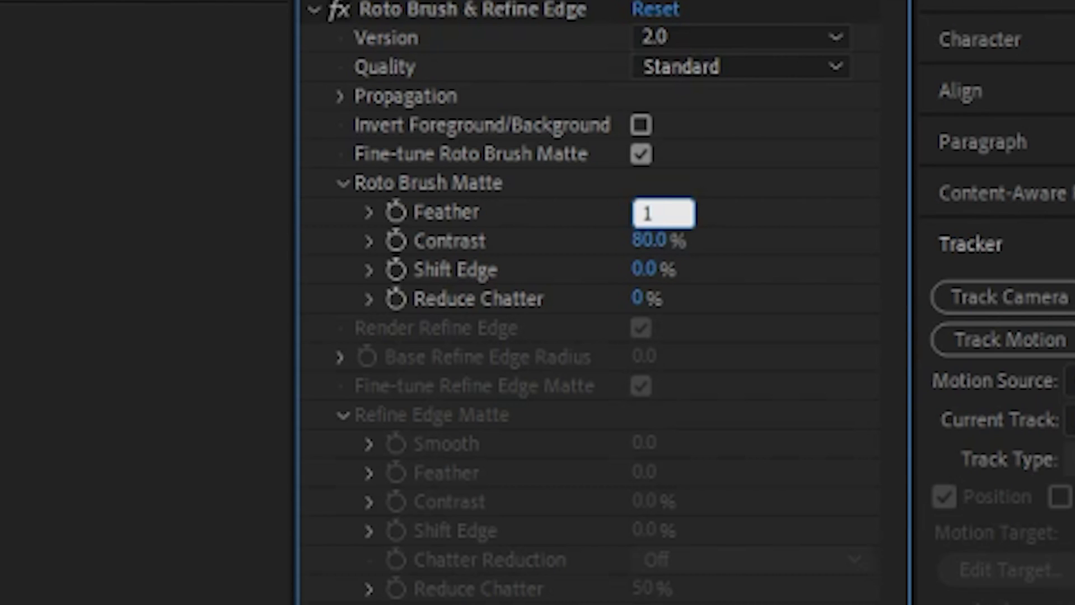
pyautogui.click(492, 236)
pyautogui.moveTo(493, 235); pyautogui.dragTo(620, 207)
pyautogui.scroll(1, 563, 205)
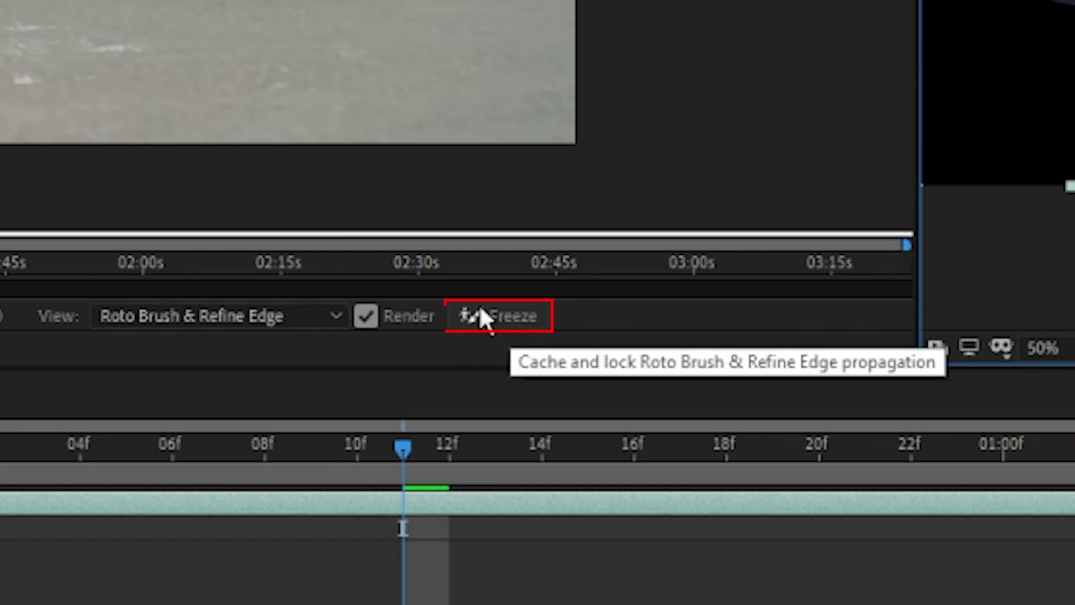
# Freeze the Roto Brush propagation, then close the layer view to return to the composition.
pyautogui.click(500, 317)
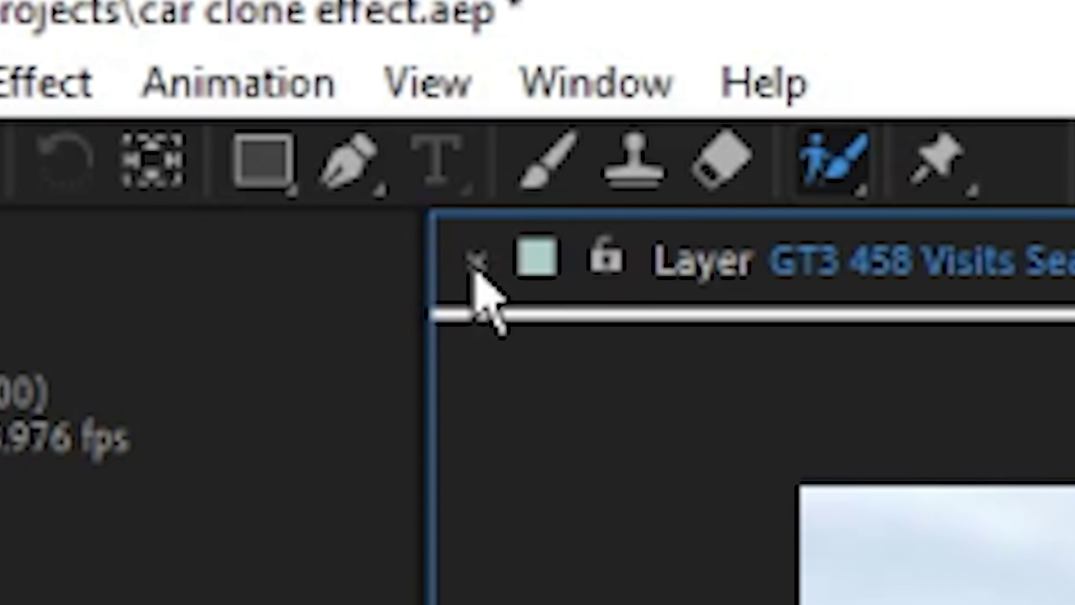
pyautogui.click(141, 35)
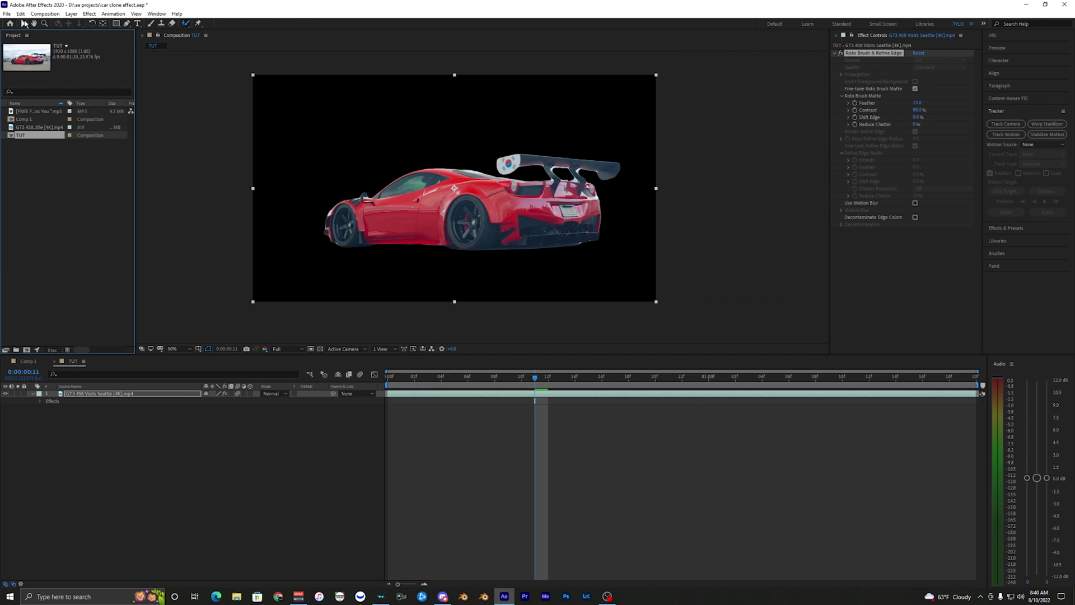
pyautogui.click(547, 432)
pyautogui.click(512, 393)
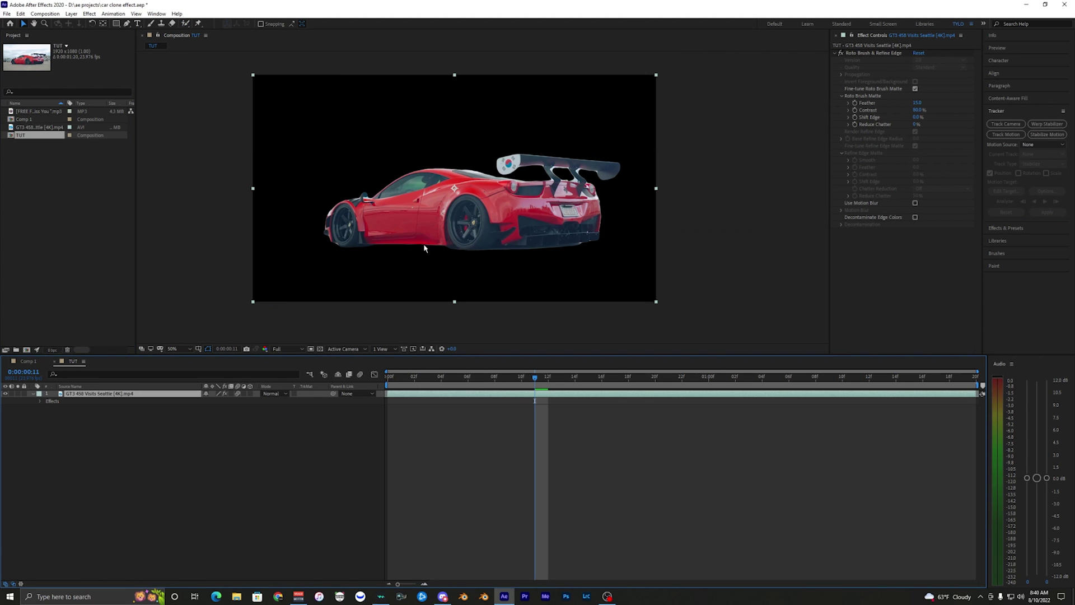
# Return the playhead to the first frame of the cutout clip and save the project.
pyautogui.moveTo(416, 378); pyautogui.dragTo(385, 378)
pyautogui.click(408, 411)
pyautogui.click(398, 394)
pyautogui.click(408, 410)
pyautogui.hotkey('ctrl', 's')
pyautogui.click(399, 395)
pyautogui.press('space')
# Duplicate the car clip layer and delete the Roto Brush & Refine Edge effect from the lower copy.
pyautogui.hotkey('ctrl', 'd')
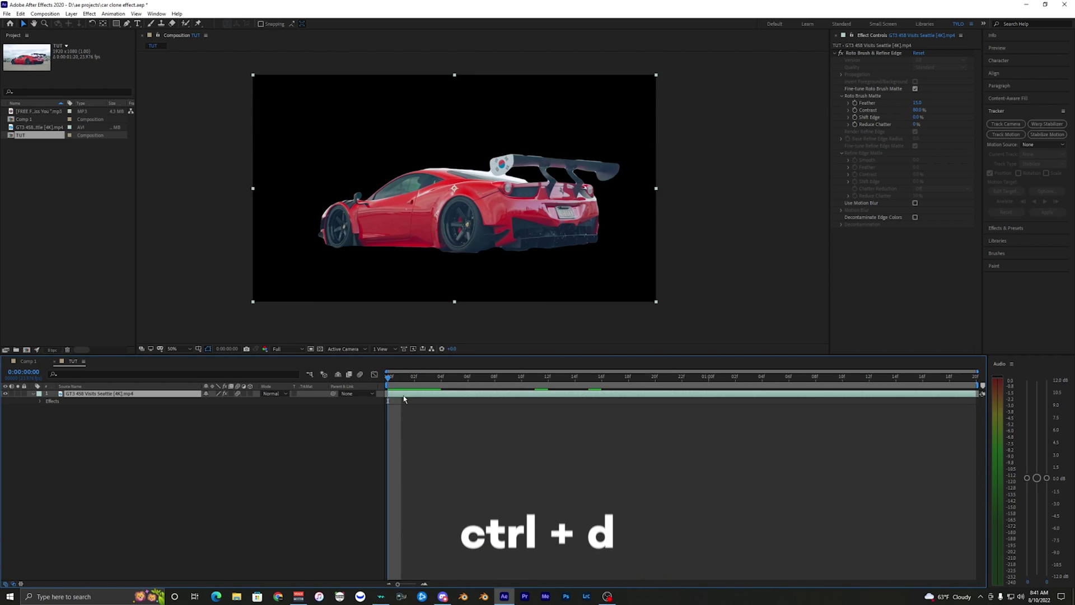
pyautogui.hotkey('ctrl', 'd')
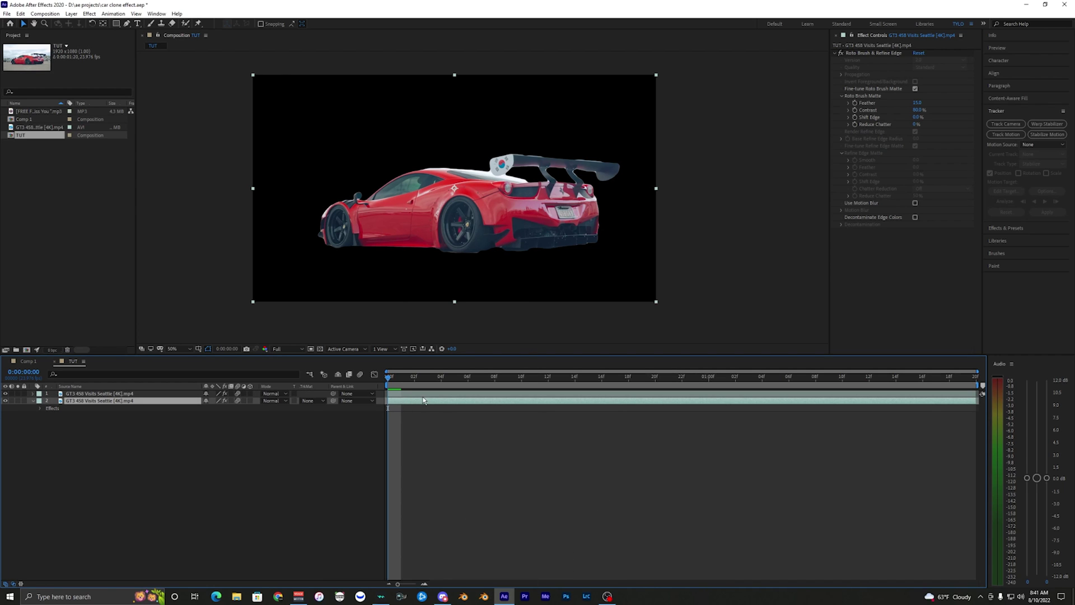
pyautogui.click(865, 53)
pyautogui.press('Delete')
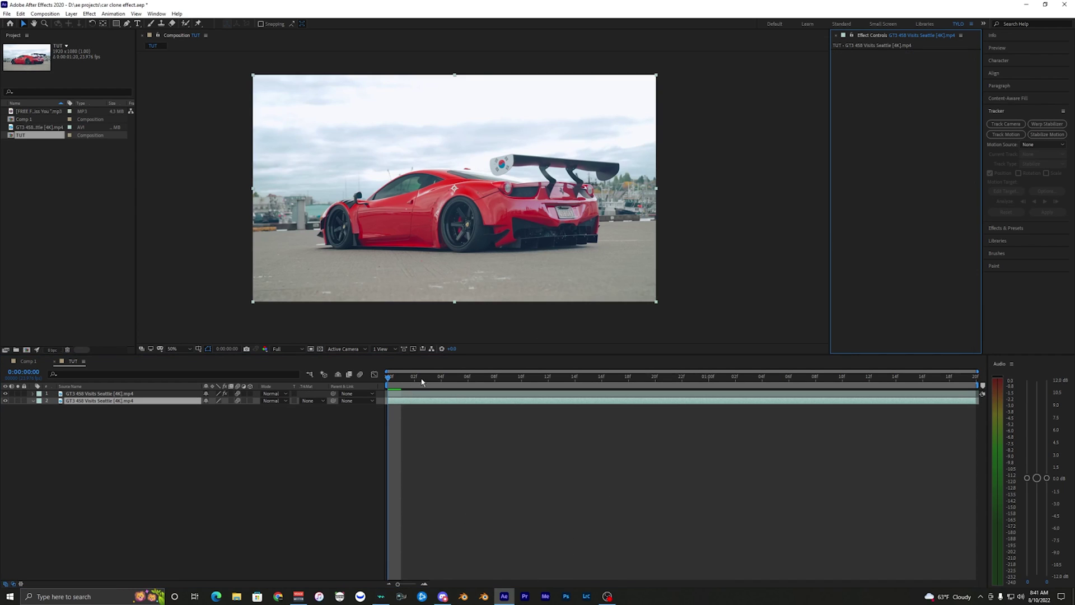
# Duplicate the top cutout layer three times, making four cutout layers above the background clip.
pyautogui.click(396, 397)
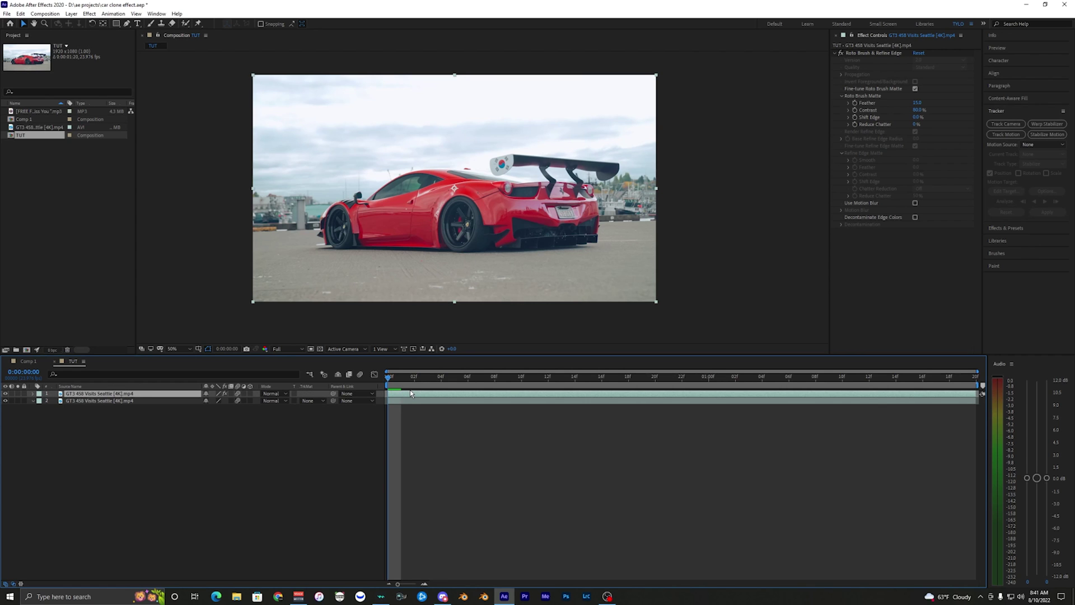
pyautogui.hotkey('ctrl', 'd')
pyautogui.hotkey('ctrl', 'd')
pyautogui.hotkey('ctrl', 'd')
pyautogui.click(102, 421)
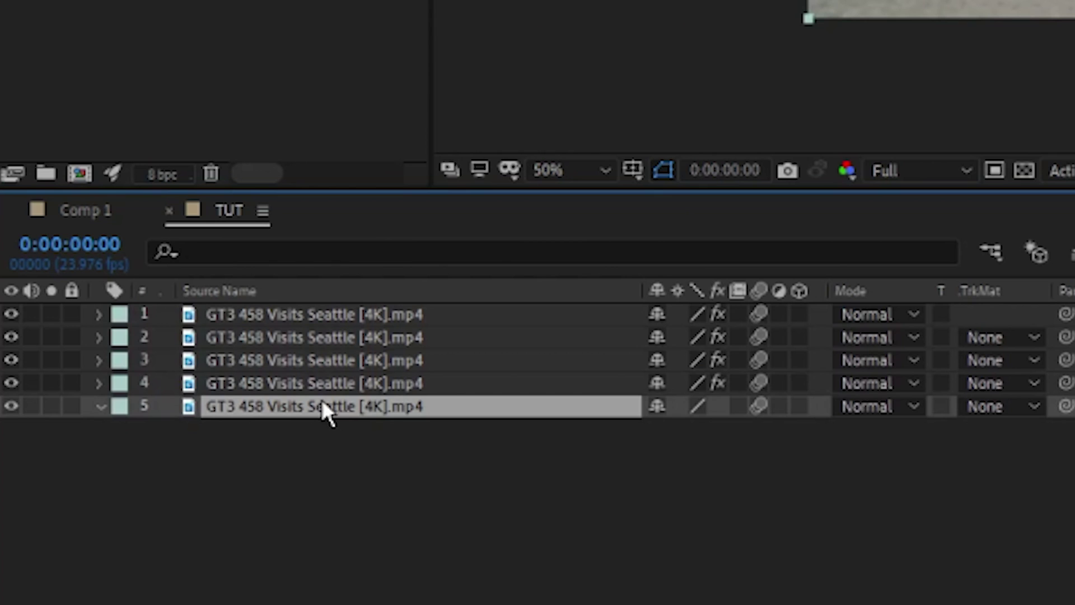
pyautogui.click(312, 383)
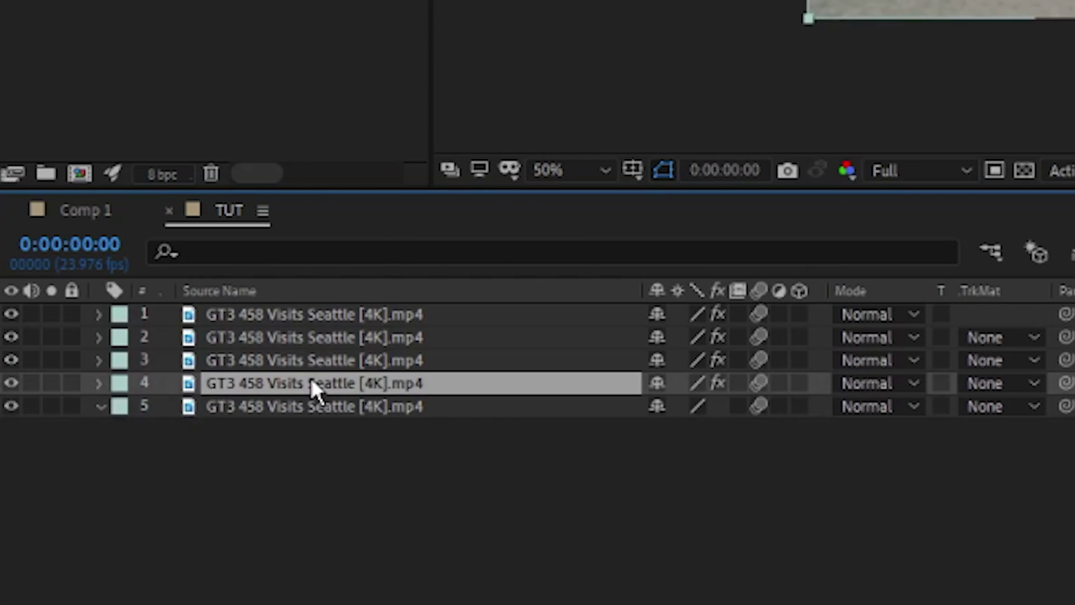
pyautogui.keyDown('shift'); pyautogui.click(277, 338); pyautogui.keyUp('shift')
pyautogui.click(294, 317)
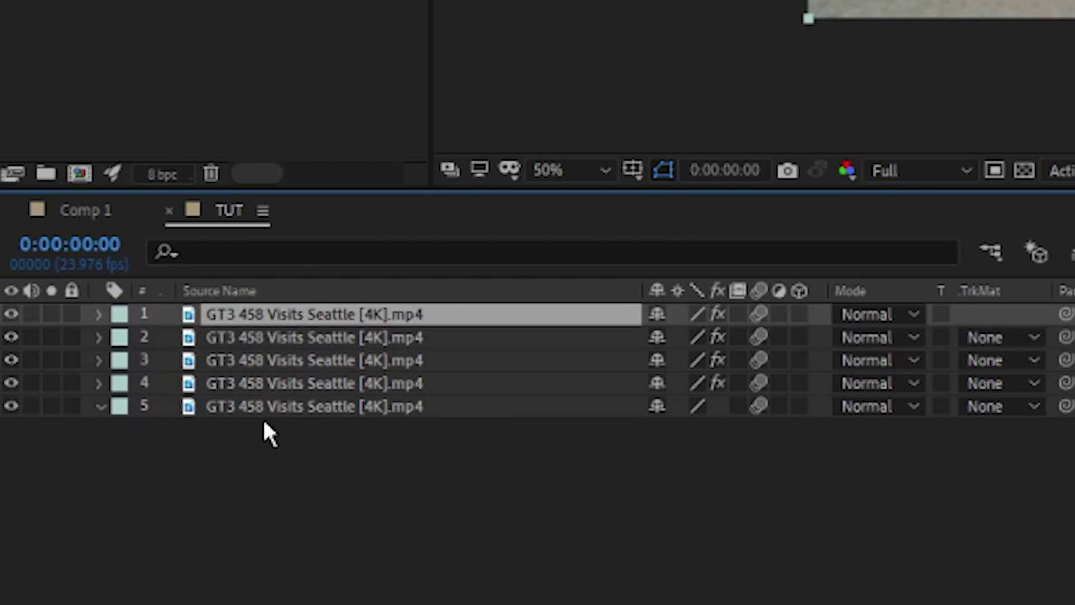
pyautogui.click(264, 412)
pyautogui.click(296, 315)
# Reveal the Position property of the cutout on layer 4 and separate its dimensions into X and Y.
pyautogui.click(411, 408)
pyautogui.click(412, 401)
pyautogui.click(411, 415)
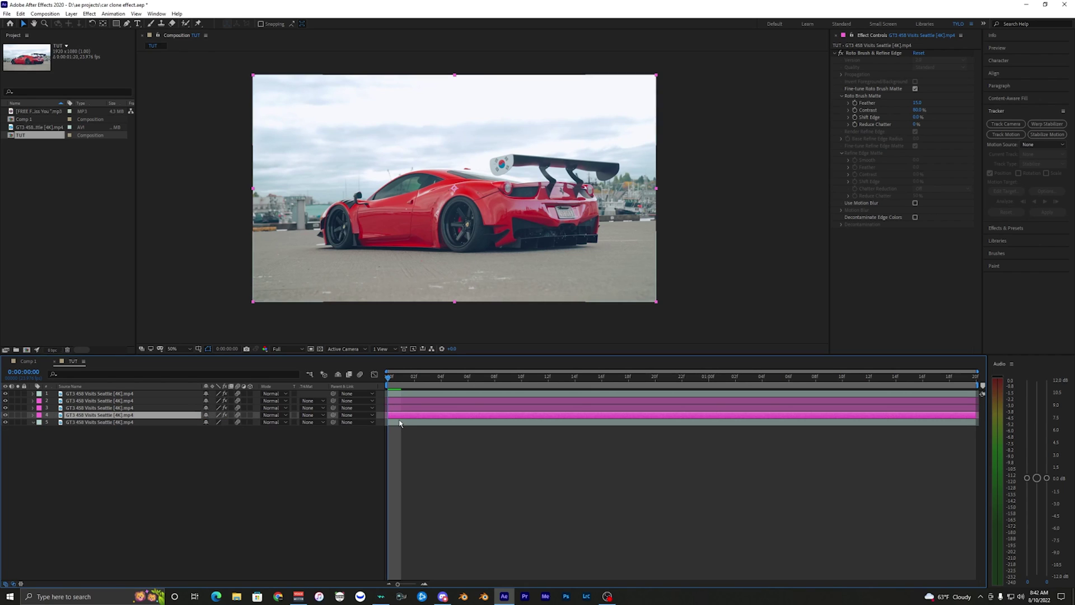
pyautogui.press('p')
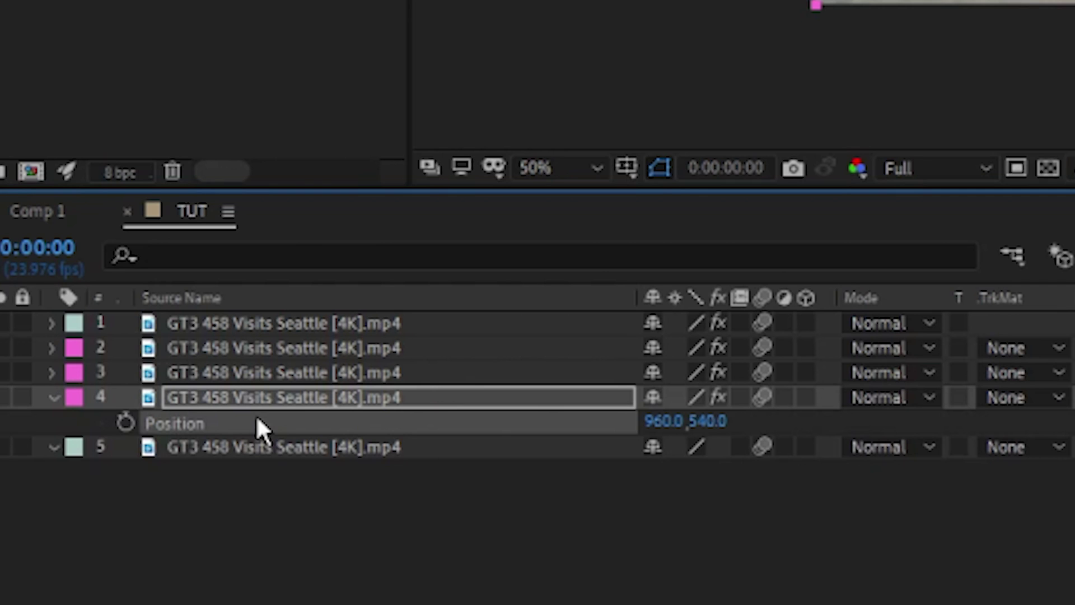
pyautogui.rightClick(241, 423)
pyautogui.click(426, 505)
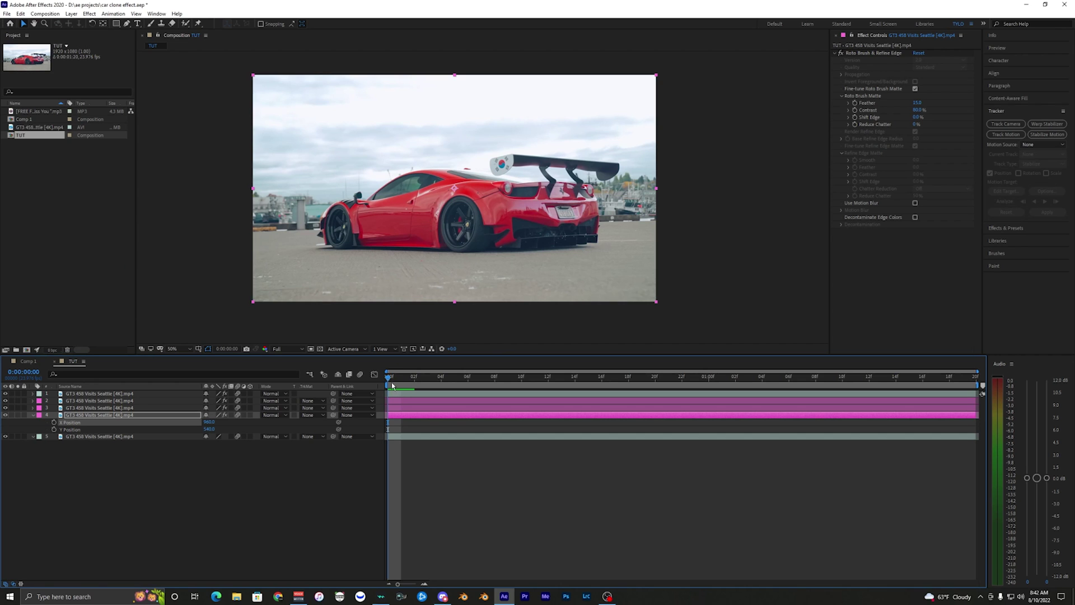
# Keyframe layer 4's X Position at the first frame, and move the car left to about X 355 at 0:00:01:19.
pyautogui.moveTo(389, 381)
pyautogui.mouseDown()
pyautogui.moveTo(454, 384)
pyautogui.moveTo(389, 386)
pyautogui.mouseUp()
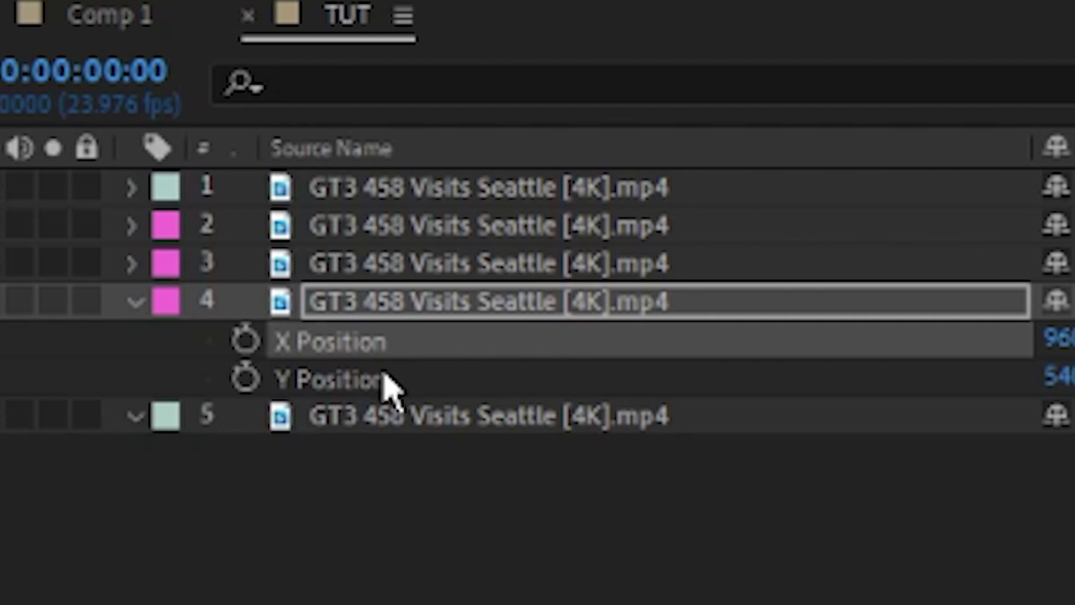
pyautogui.click(246, 340)
pyautogui.moveTo(439, 377); pyautogui.dragTo(962, 398)
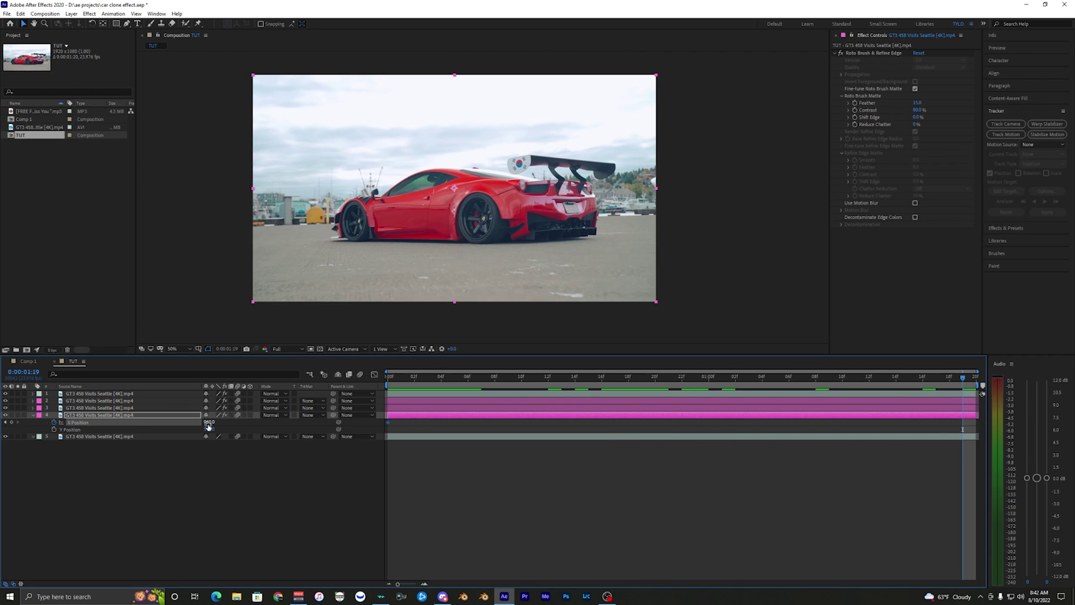
pyautogui.moveTo(207, 424)
pyautogui.mouseDown()
pyautogui.moveTo(157, 423)
pyautogui.moveTo(455, 423)
pyautogui.moveTo(0, 429)
pyautogui.mouseUp()
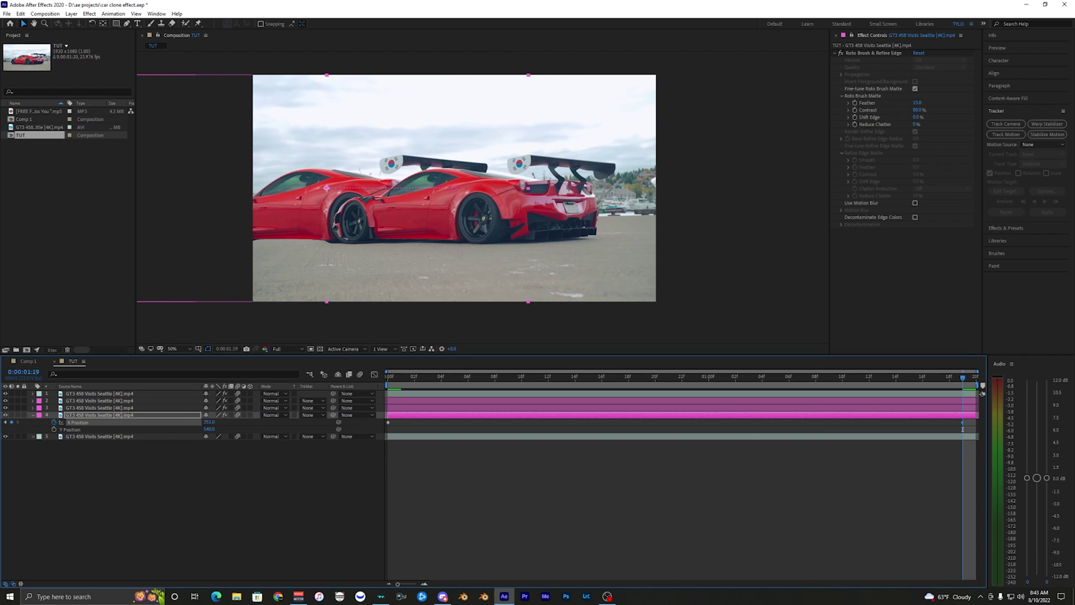
# Play the composition from the first frame to check the cloned car sliding out to the left.
pyautogui.press('Home')
pyautogui.press('space')
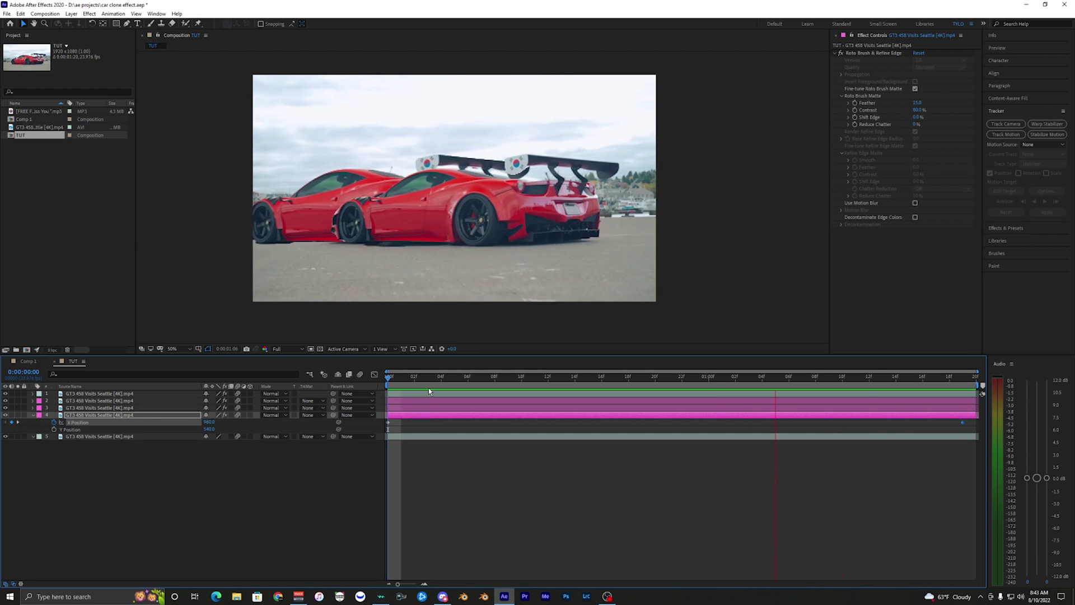
pyautogui.press('space')
pyautogui.click(399, 427)
pyautogui.click(400, 417)
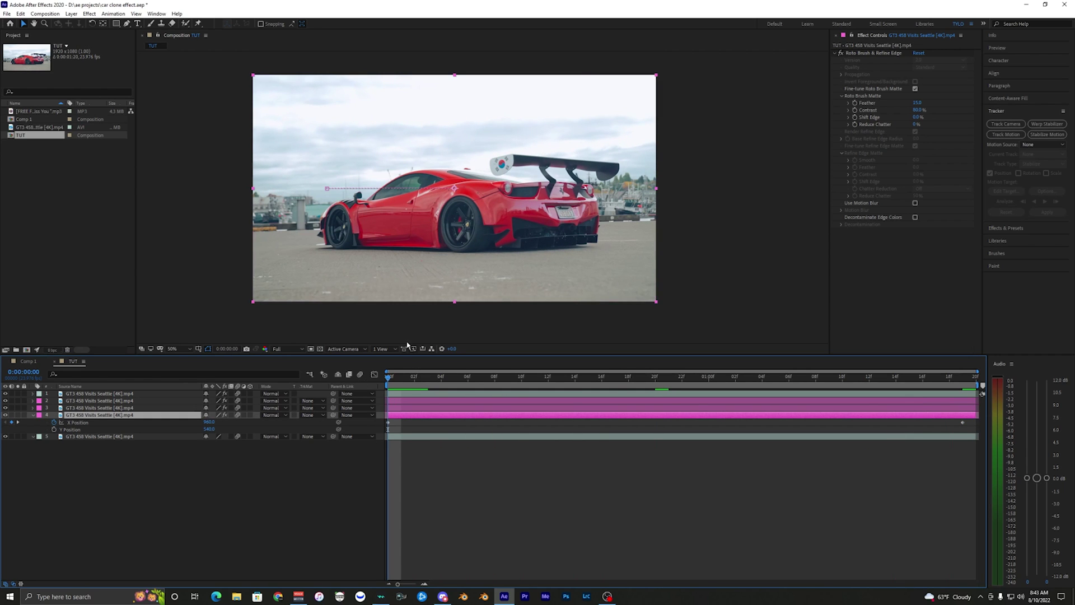
pyautogui.press('space')
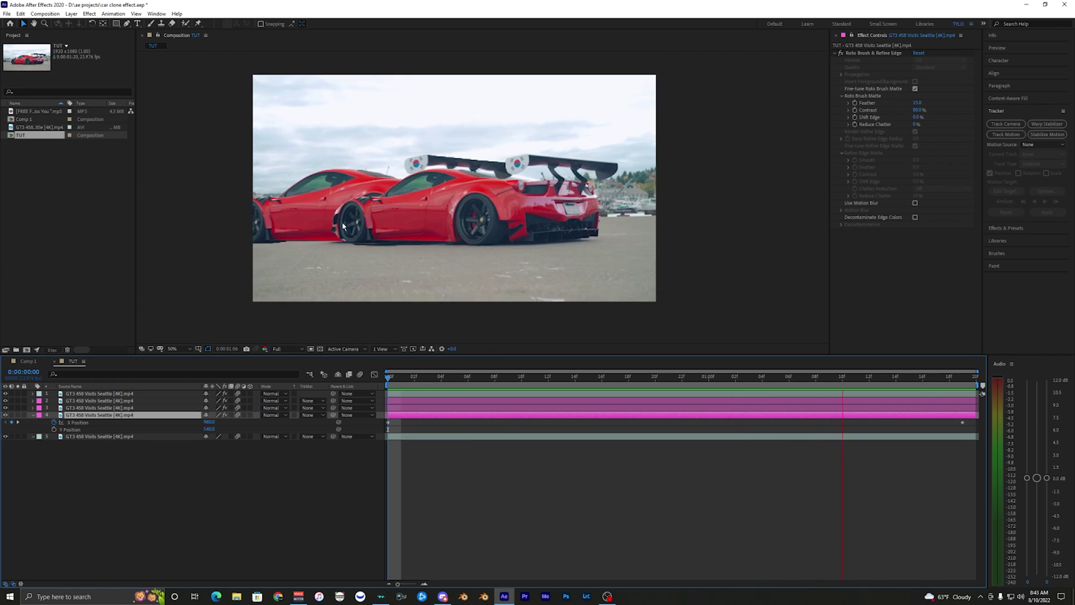
# Reveal the Position property of the cutout on layer 3 and separate its dimensions into X and Y.
pyautogui.click(403, 414)
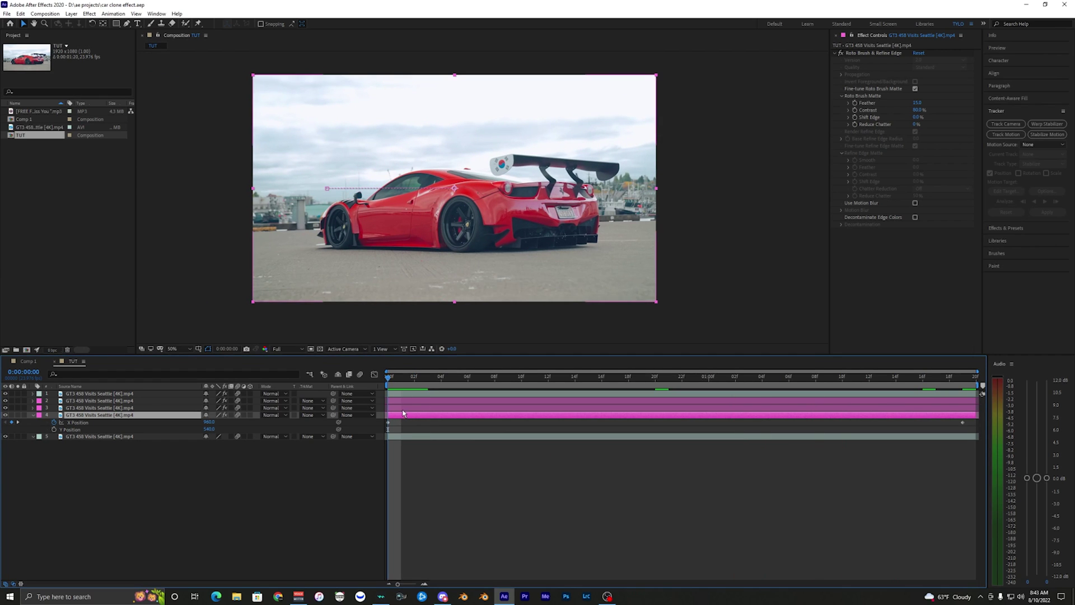
pyautogui.hotkey('ctrl', 'Up')
pyautogui.press('p')
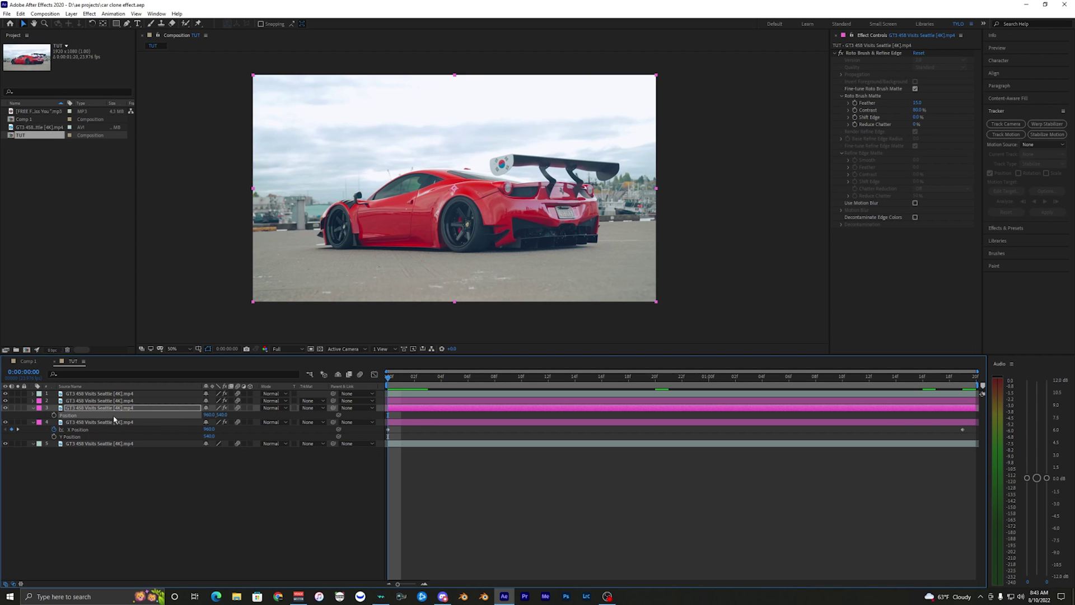
pyautogui.rightClick(142, 417)
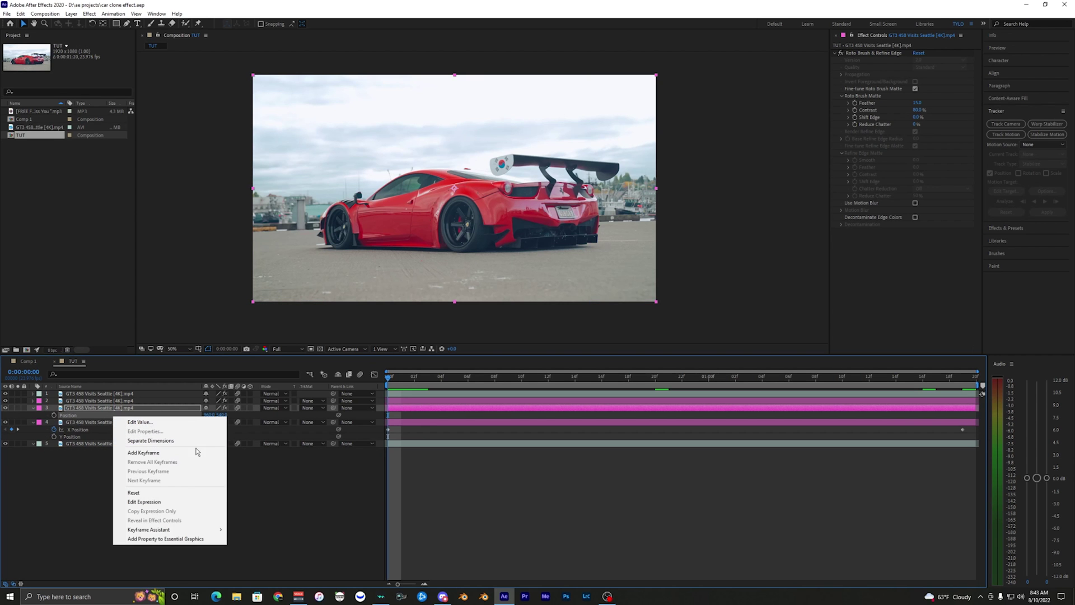
pyautogui.click(150, 440)
# Keyframe layer 3's X Position at the first frame, and move the car right to about X 1627 at 0:00:01:19.
pyautogui.click(91, 429)
pyautogui.click(88, 422)
pyautogui.click(94, 416)
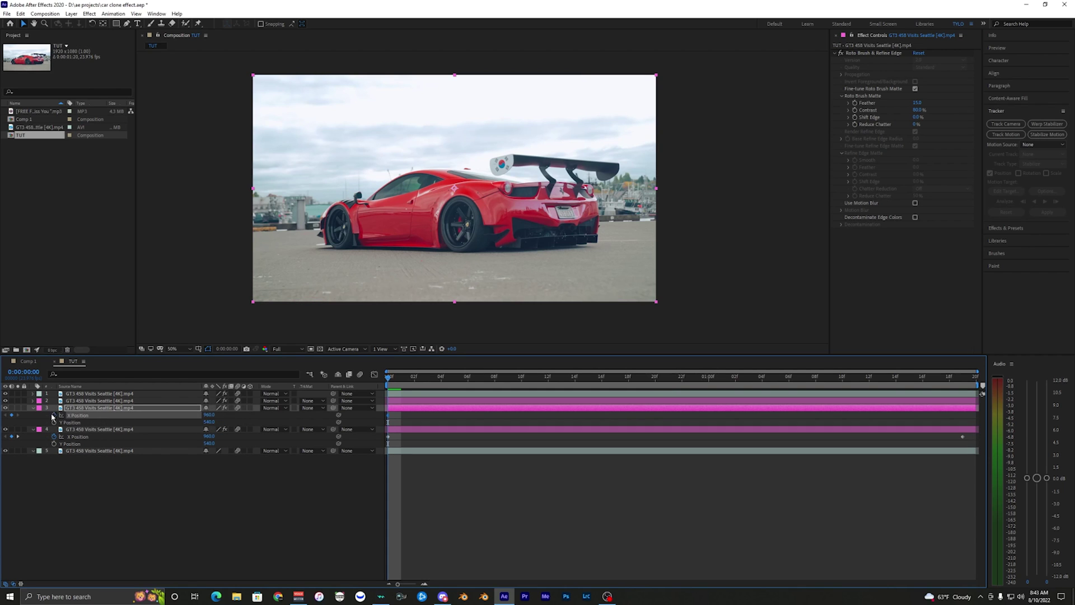
pyautogui.press('End')
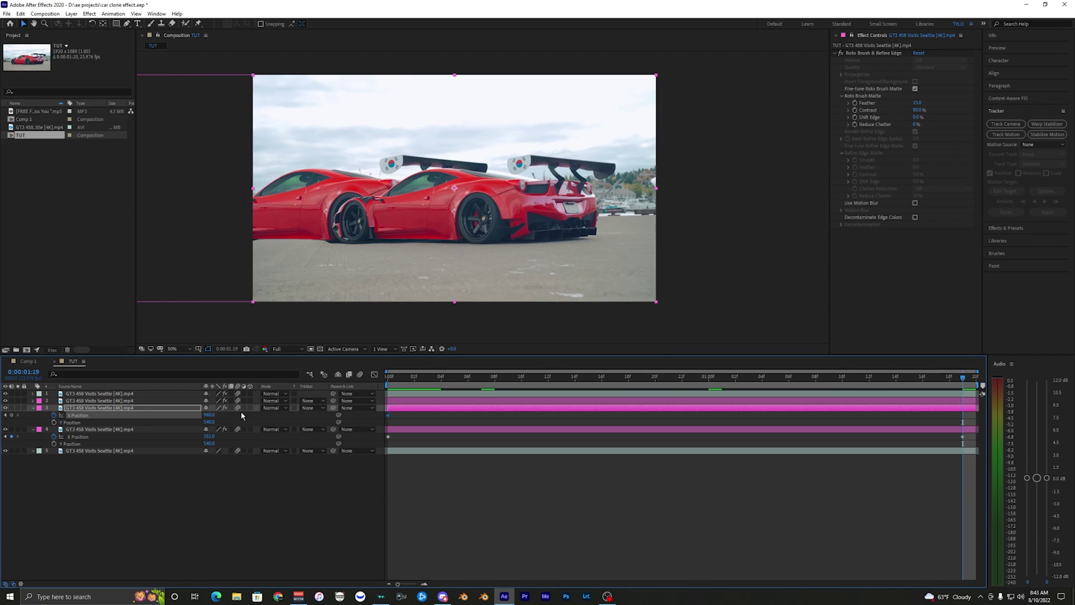
pyautogui.moveTo(208, 415); pyautogui.dragTo(471, 401)
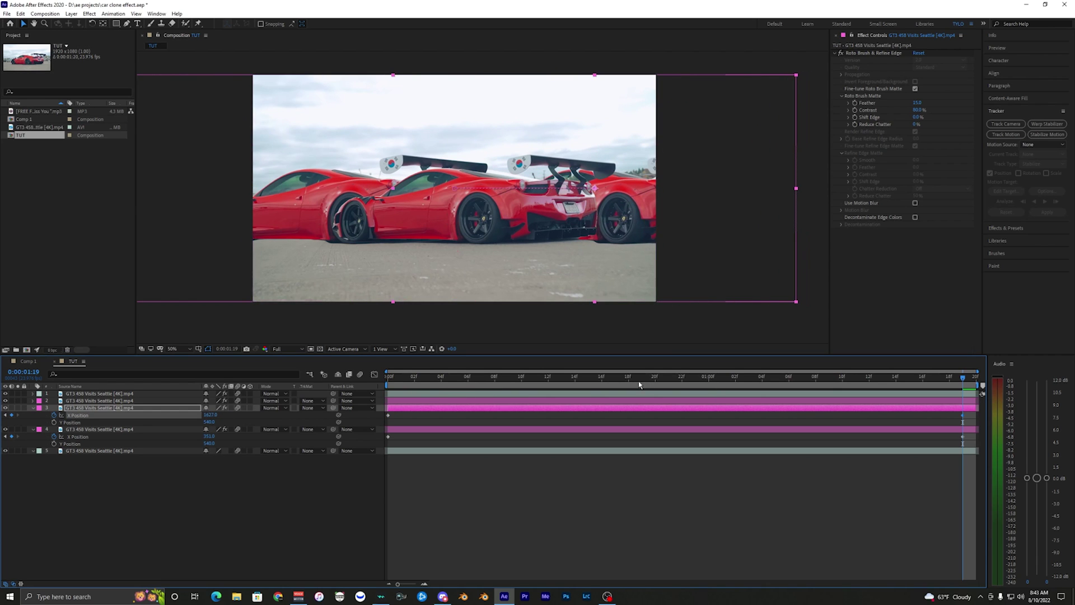
# Reveal the Position property of the cutout on layer 2 and separate its dimensions into X and Y.
pyautogui.click(447, 473)
pyautogui.press('space')
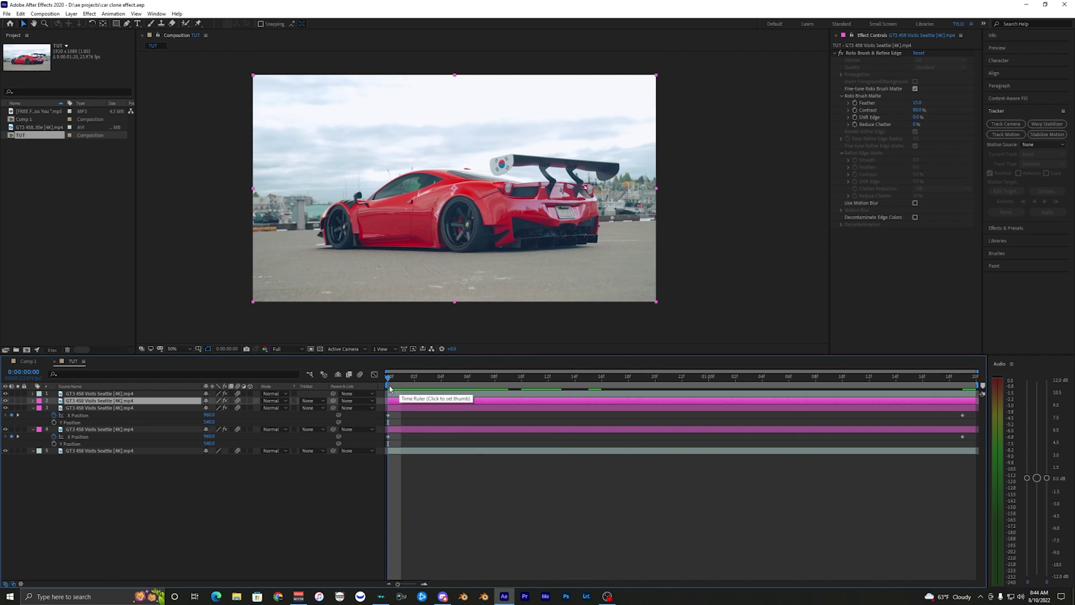
pyautogui.press('p')
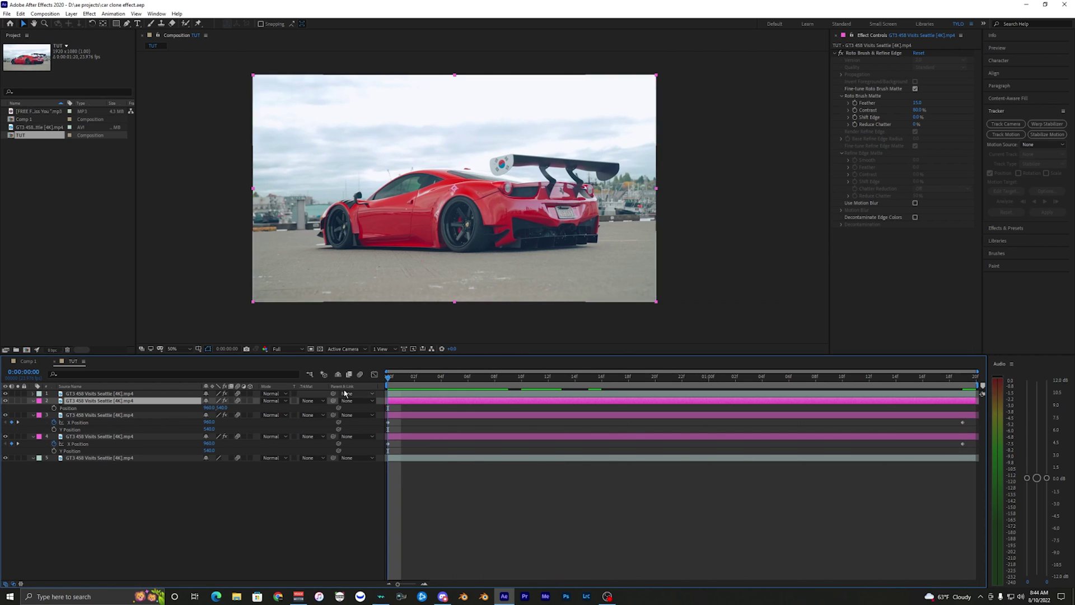
pyautogui.click(80, 409)
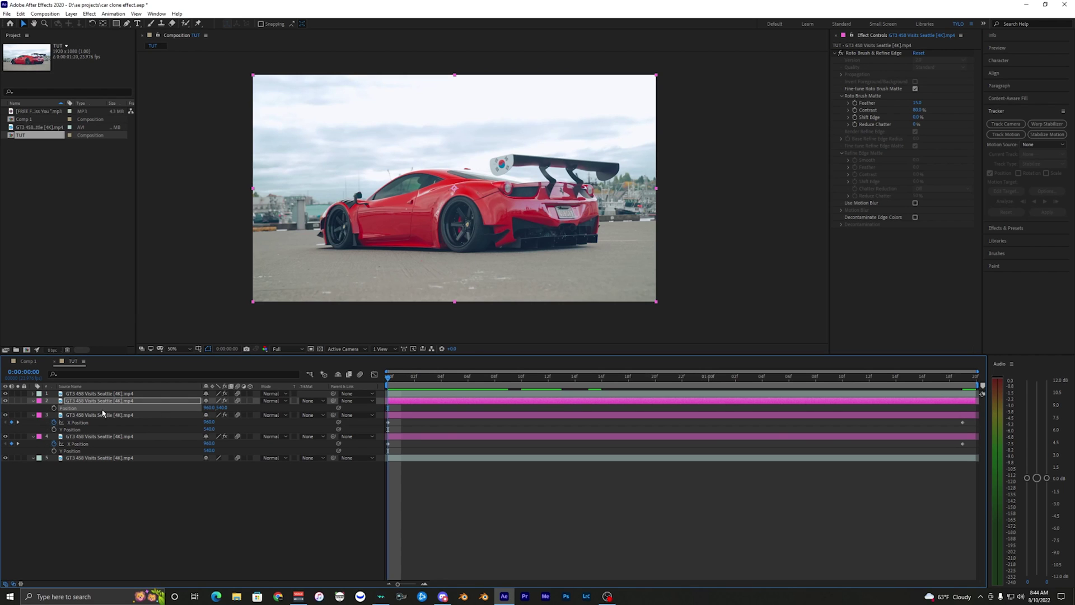
pyautogui.rightClick(103, 410)
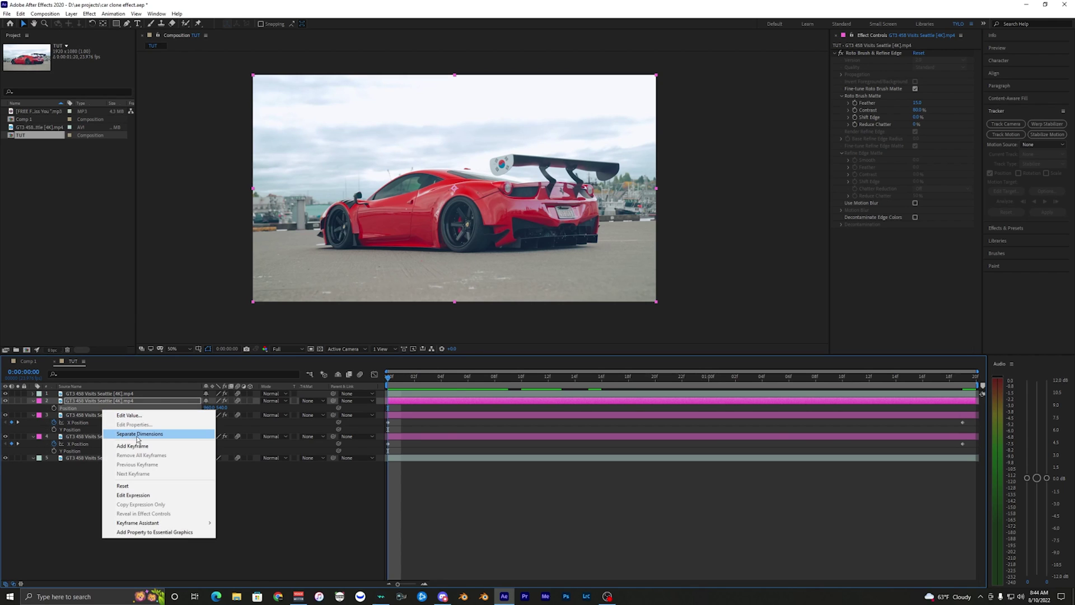
pyautogui.click(137, 434)
# Keyframe layer 2's Y Position at the first frame, and raise the car to about Y 343 at 0:00:01:19.
pyautogui.click(71, 430)
pyautogui.click(71, 415)
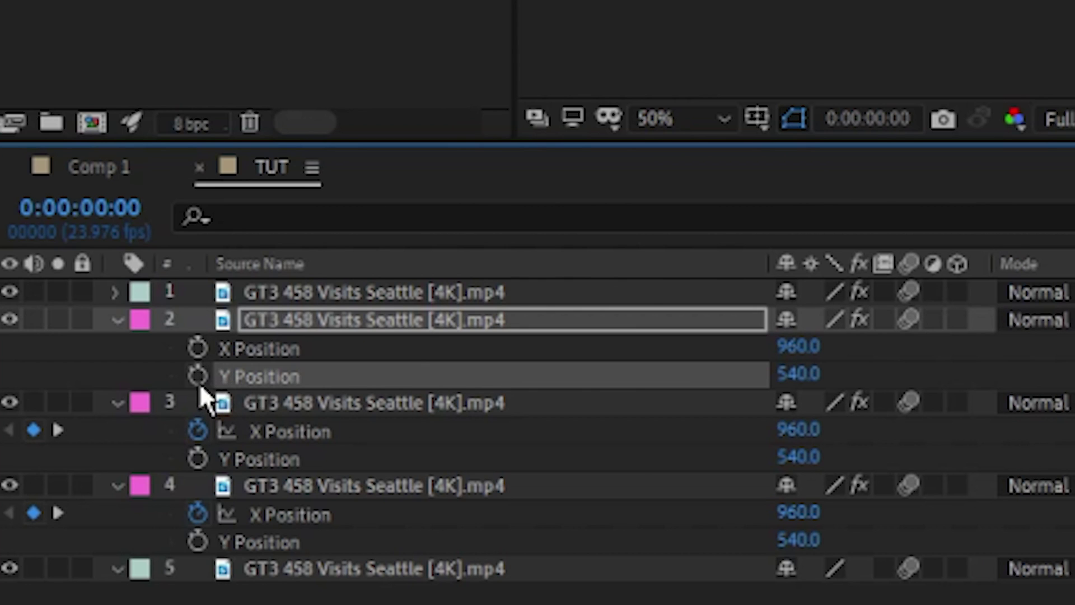
pyautogui.click(197, 375)
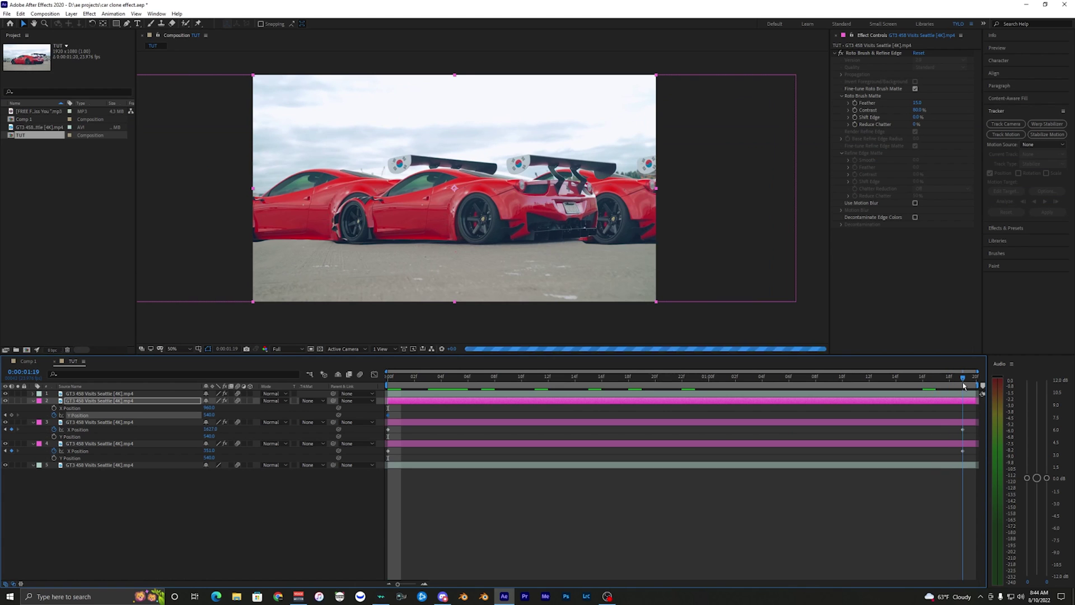
pyautogui.press('End')
pyautogui.moveTo(207, 416)
pyautogui.mouseDown()
pyautogui.moveTo(87, 415)
pyautogui.moveTo(118, 409)
pyautogui.mouseUp()
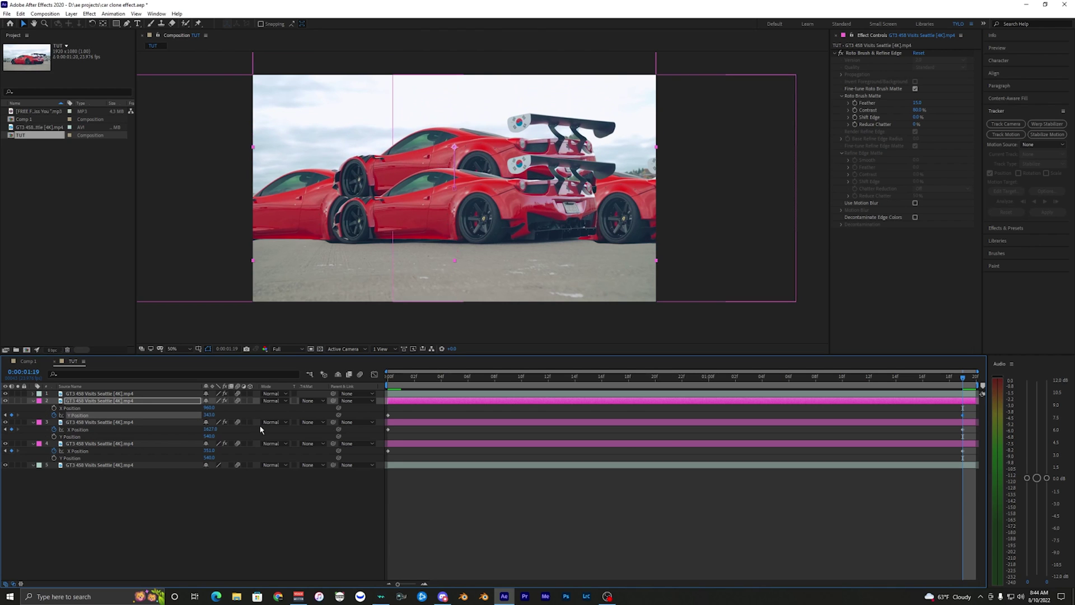
# Play the composition from the first frame to check the three clones moving left, right and up.
pyautogui.click(525, 538)
pyautogui.press('Home')
pyautogui.press('space')
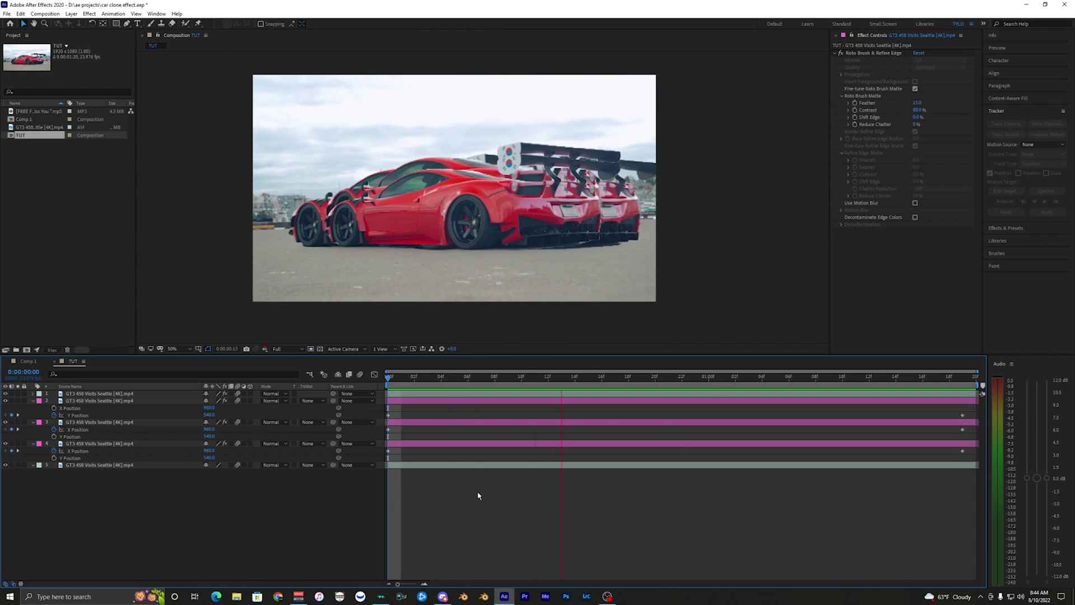
pyautogui.press('space')
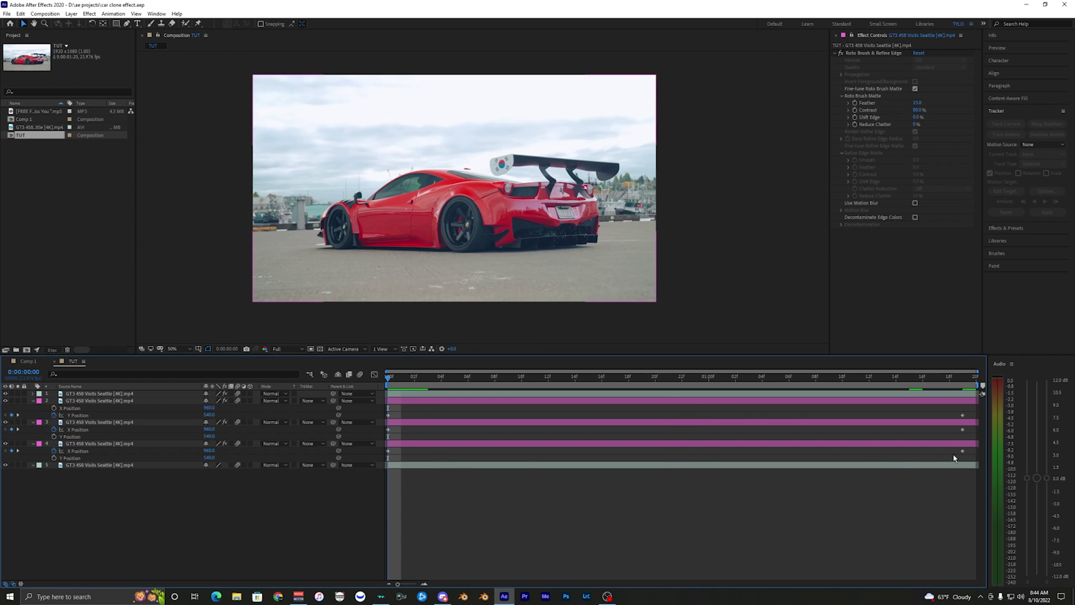
# Apply Easy Ease to both X Position keyframes of the cutout on layer 4.
pyautogui.moveTo(968, 458); pyautogui.dragTo(756, 448)
pyautogui.click(427, 506)
pyautogui.click(81, 451)
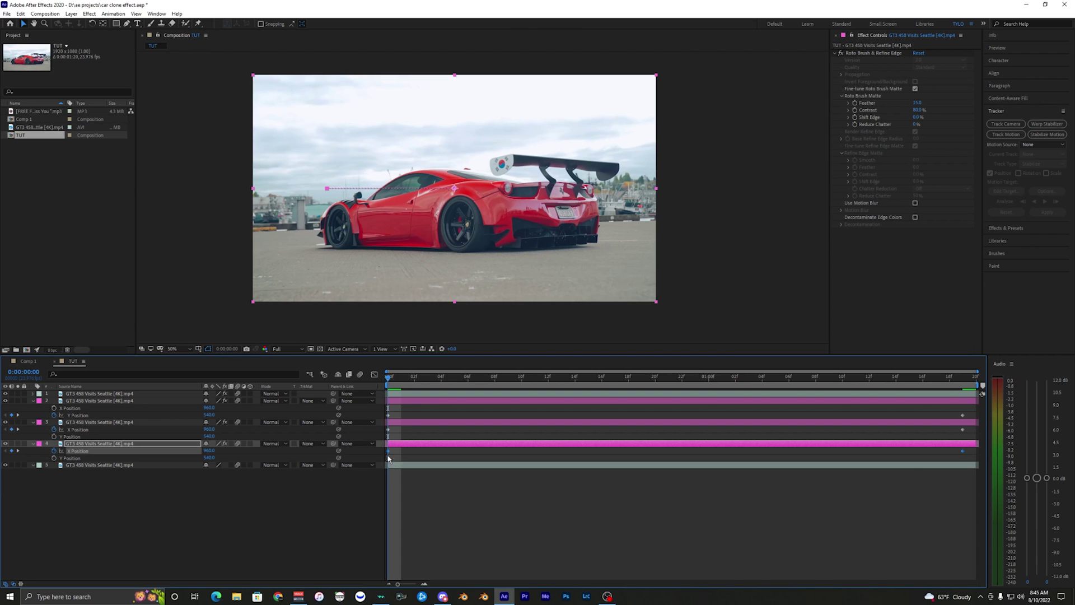
pyautogui.rightClick(388, 451)
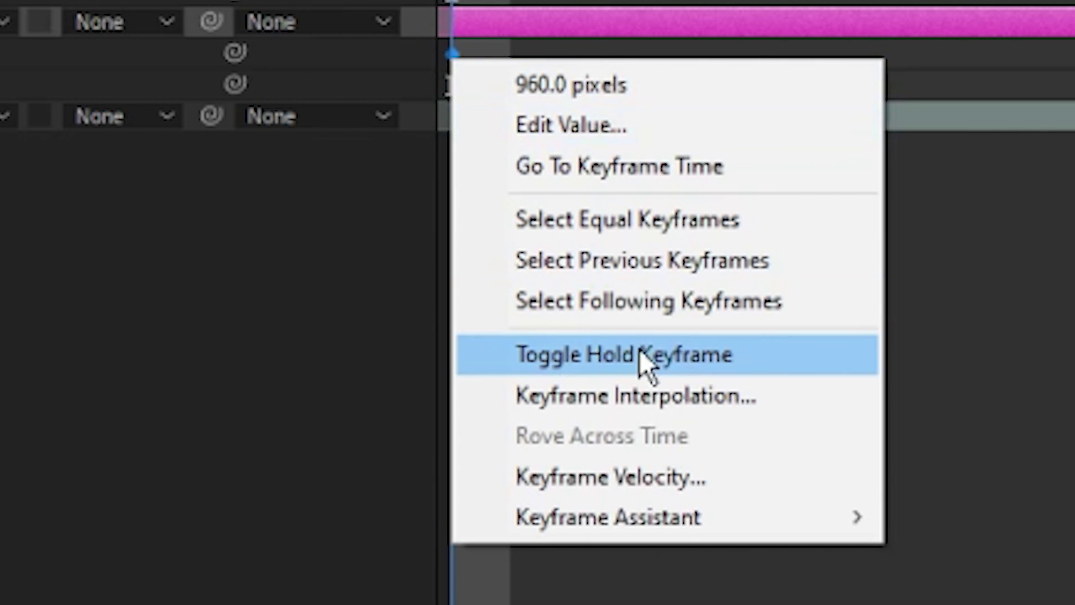
pyautogui.moveTo(673, 514)
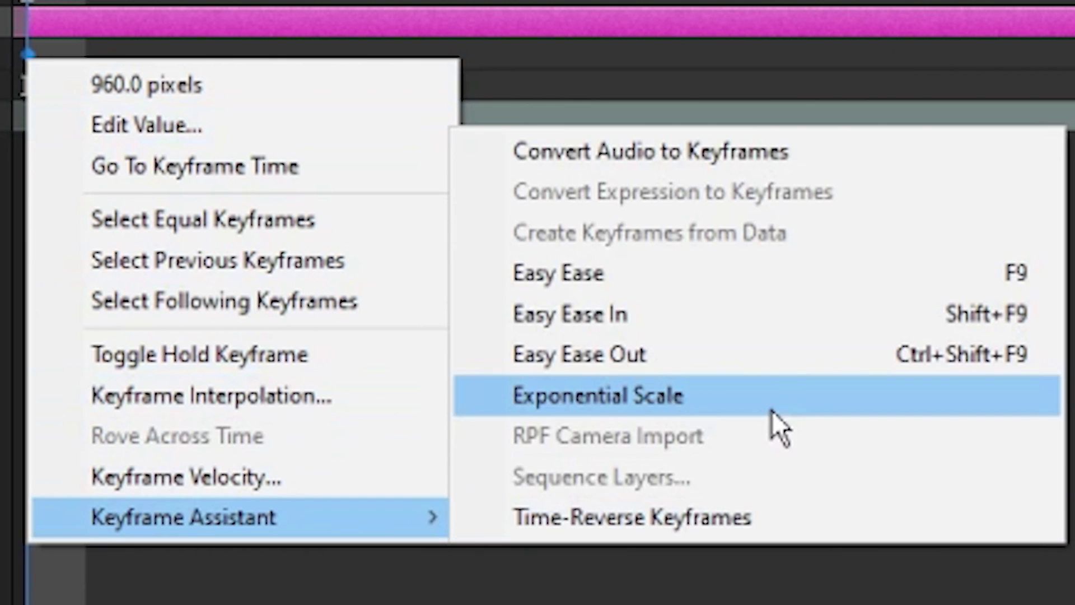
pyautogui.click(558, 273)
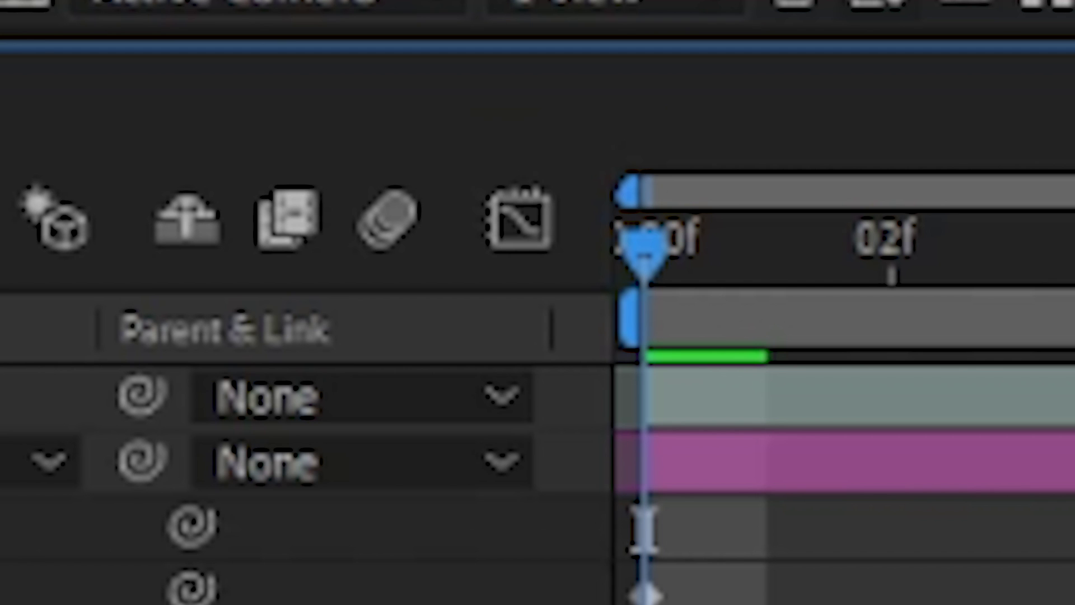
# Shape layer 4's X Position curve in the graph editor into a very steep start with a long, slow finish.
pyautogui.click(520, 224)
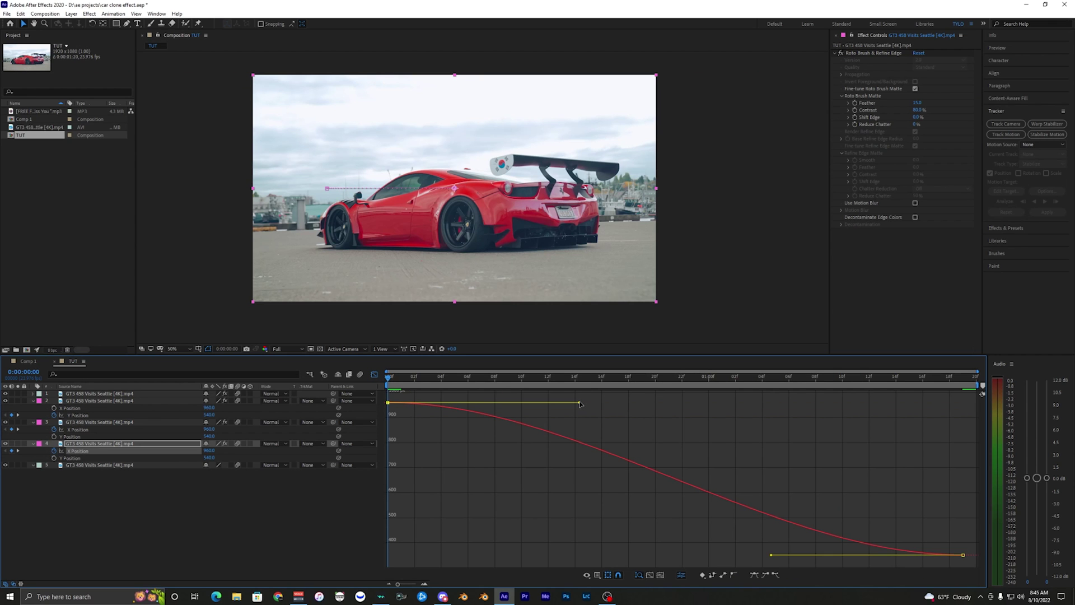
pyautogui.moveTo(580, 404); pyautogui.dragTo(552, 418)
pyautogui.moveTo(289, 507); pyautogui.dragTo(391, 552)
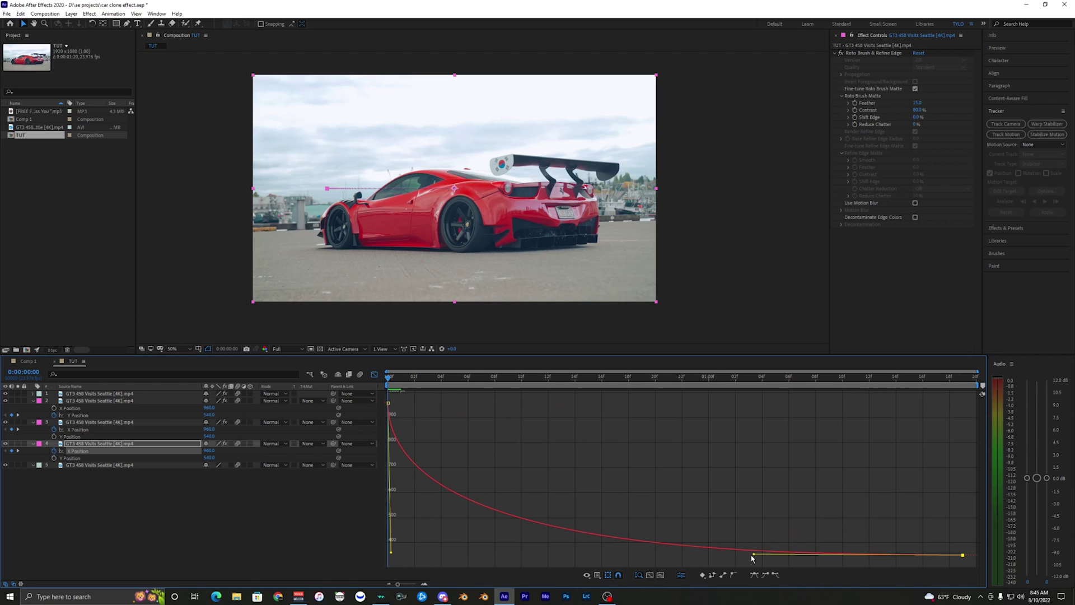
pyautogui.moveTo(751, 555); pyautogui.dragTo(690, 551)
pyautogui.moveTo(656, 535); pyautogui.dragTo(478, 560)
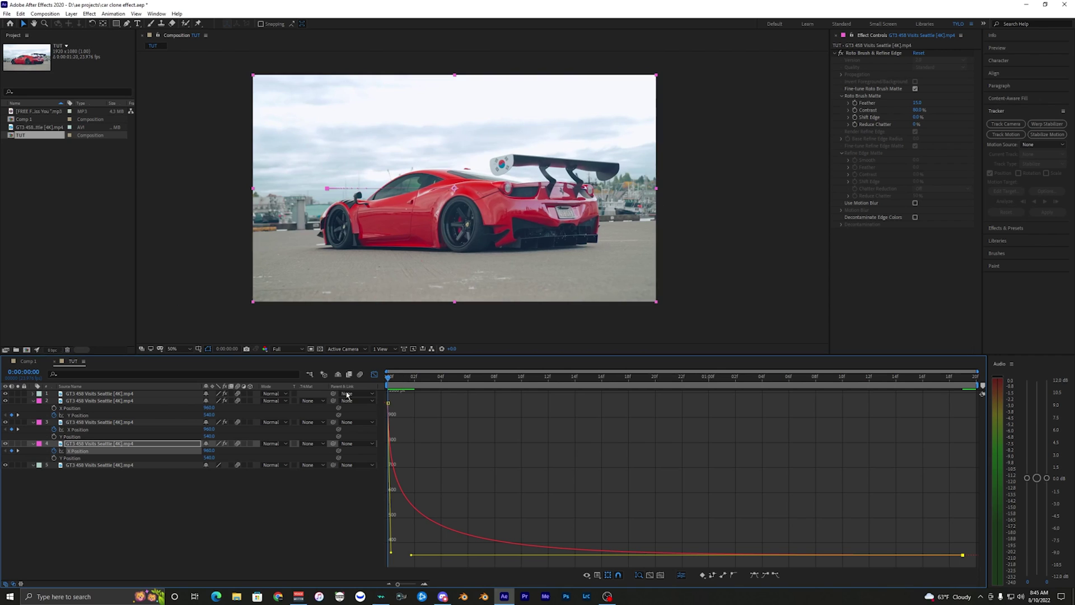
# Shorten the last keyframe's ease handle on layer 4's X Position curve to reach about frame 10, and preview the motion.
pyautogui.press('space')
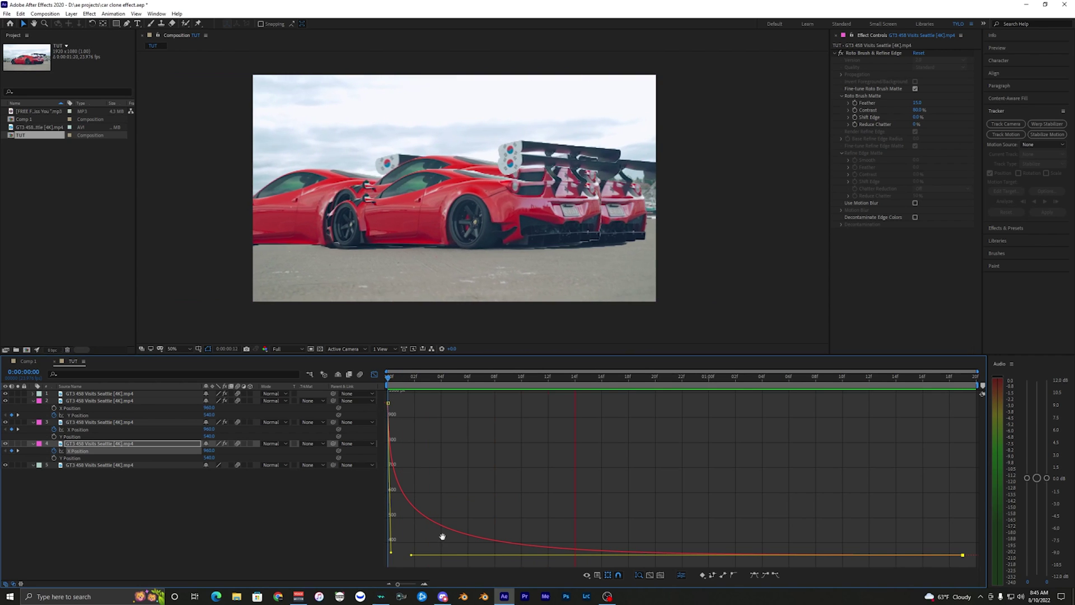
pyautogui.moveTo(411, 556); pyautogui.dragTo(500, 558)
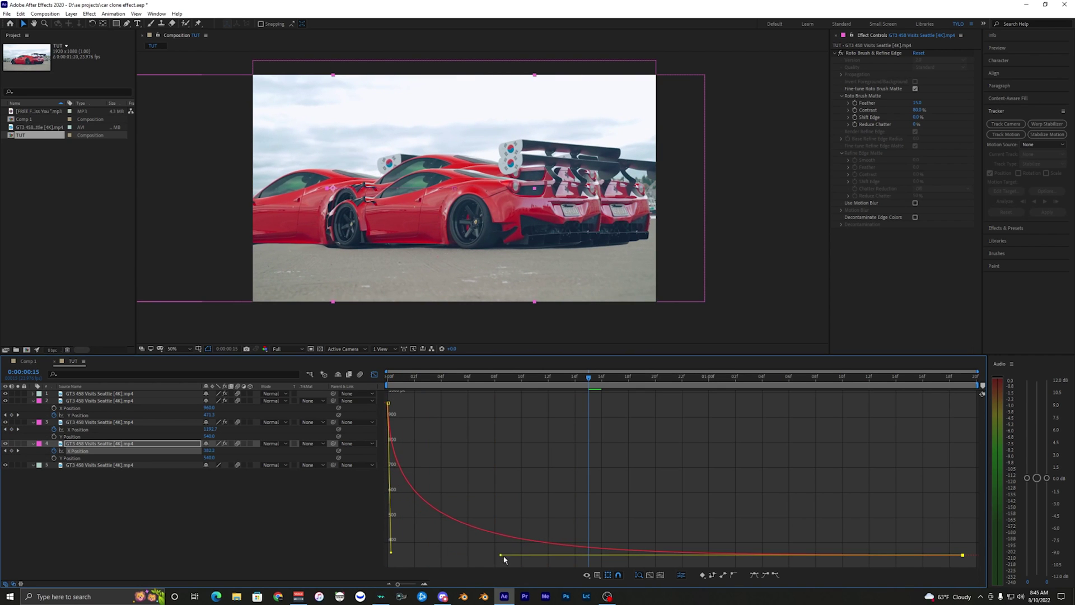
pyautogui.moveTo(407, 377); pyautogui.dragTo(377, 410)
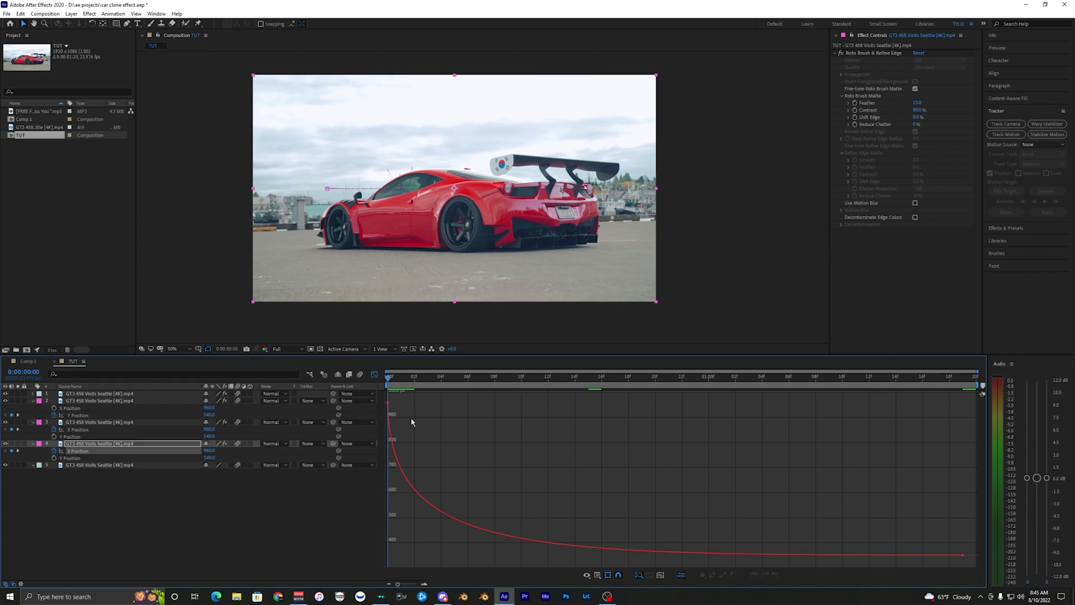
pyautogui.click(961, 556)
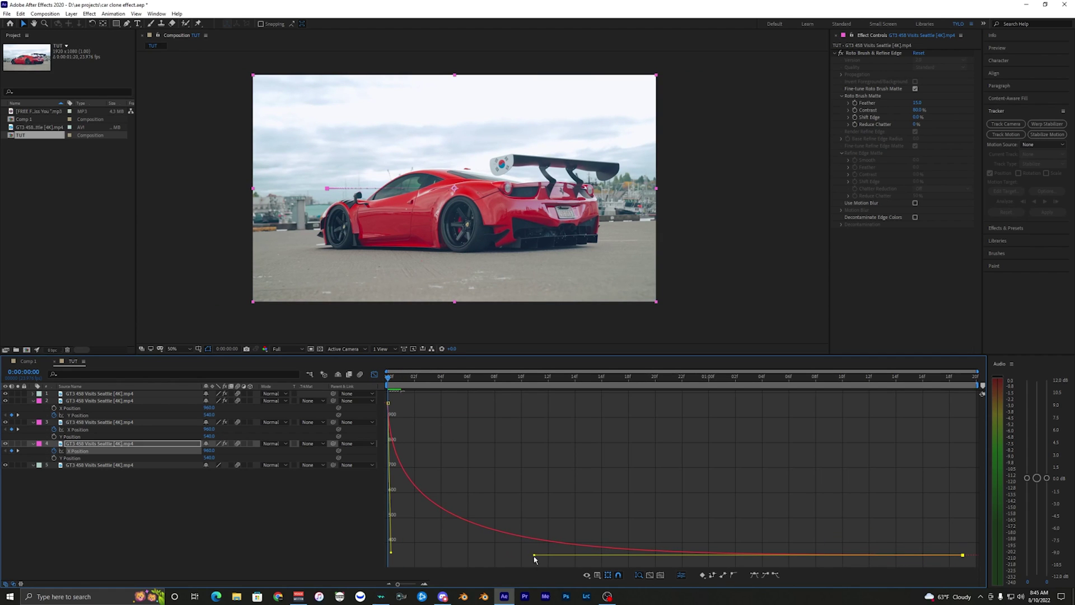
pyautogui.press('space')
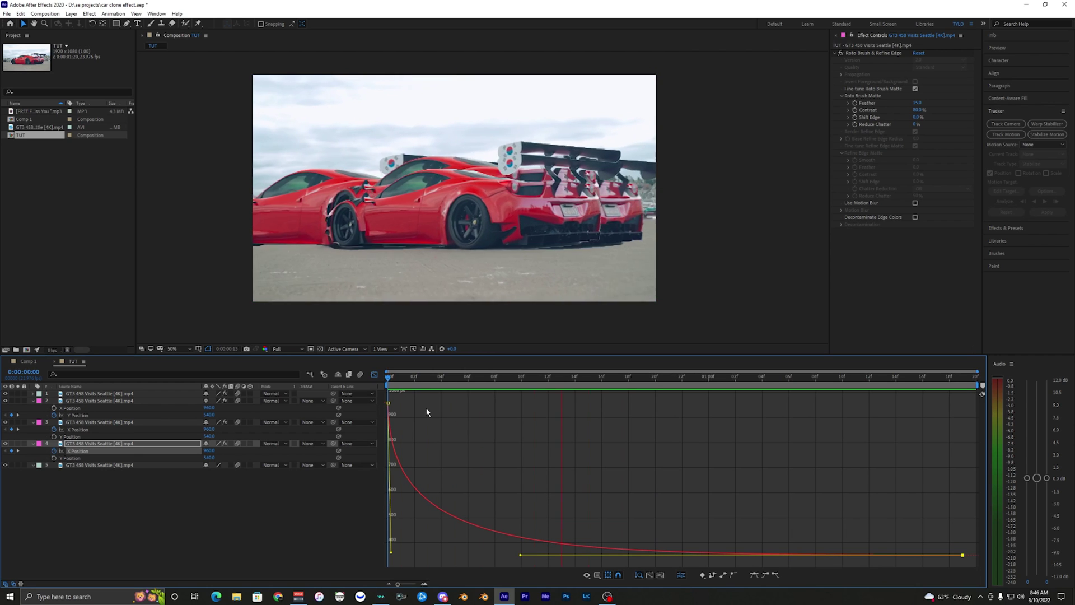
pyautogui.press('space')
# Ease layer 3's X Position keyframes and shape their curve in the graph editor into a steep start with a long, slow finish.
pyautogui.hotkey('shift', 'F3')
pyautogui.click(402, 425)
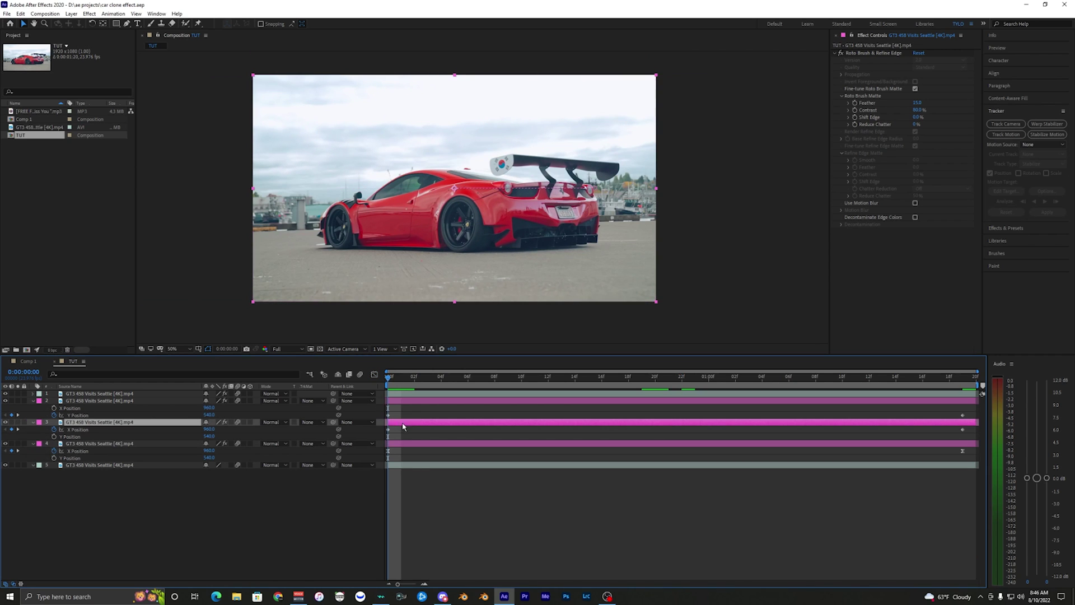
pyautogui.click(126, 429)
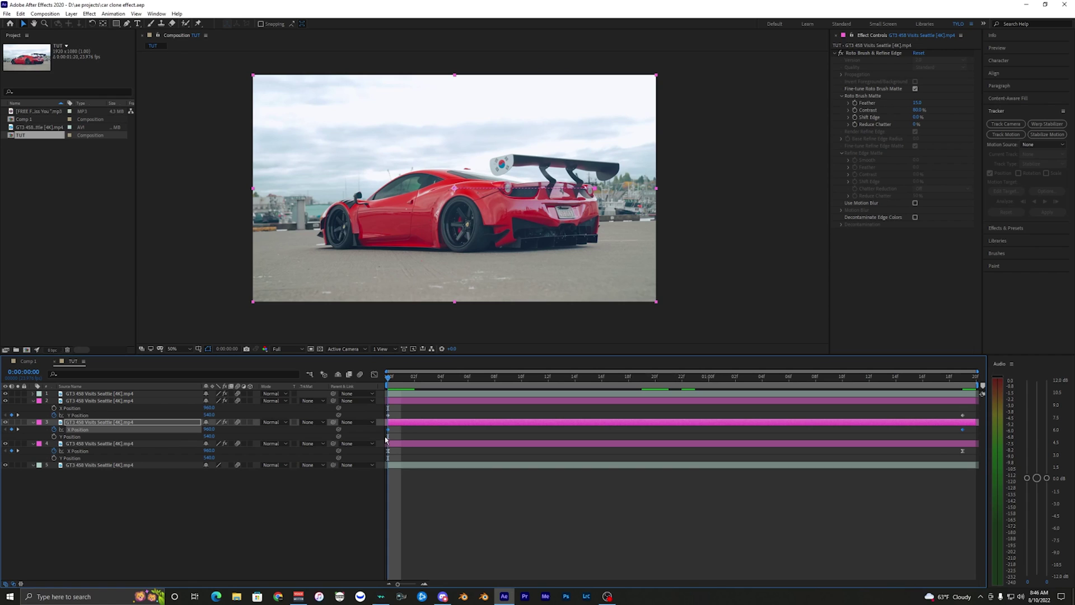
pyautogui.click(374, 374)
pyautogui.moveTo(577, 557); pyautogui.dragTo(355, 428)
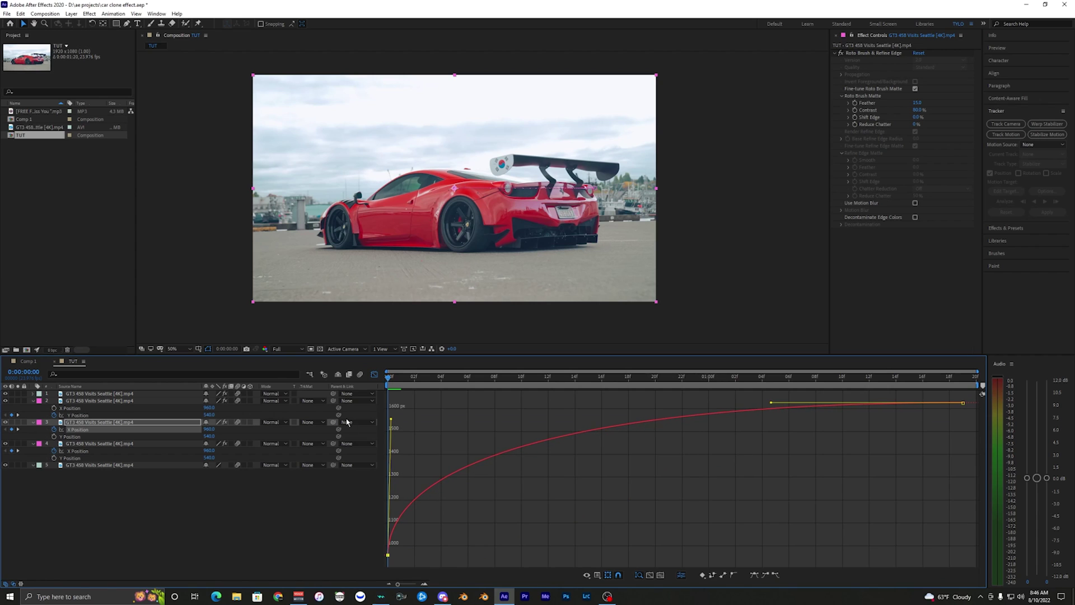
pyautogui.moveTo(771, 403); pyautogui.dragTo(515, 402)
pyautogui.click(388, 555)
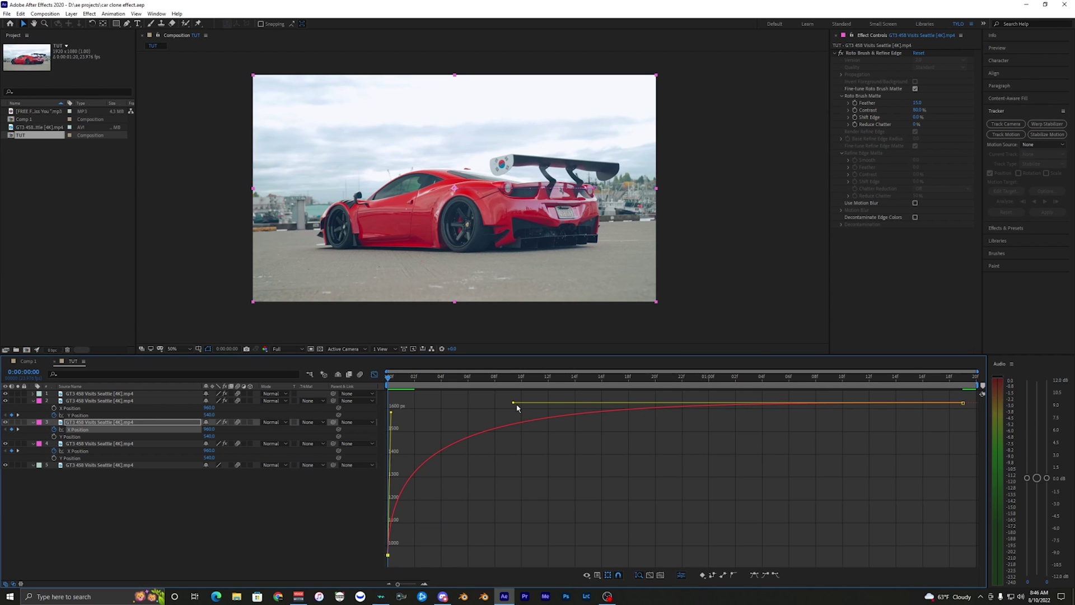
# Preview layer 3's motion and fine-tune the last keyframe's ease handle on its X Position curve to reach about frame 10.
pyautogui.click(523, 504)
pyautogui.press('space')
pyautogui.click(484, 383)
pyautogui.press('Home')
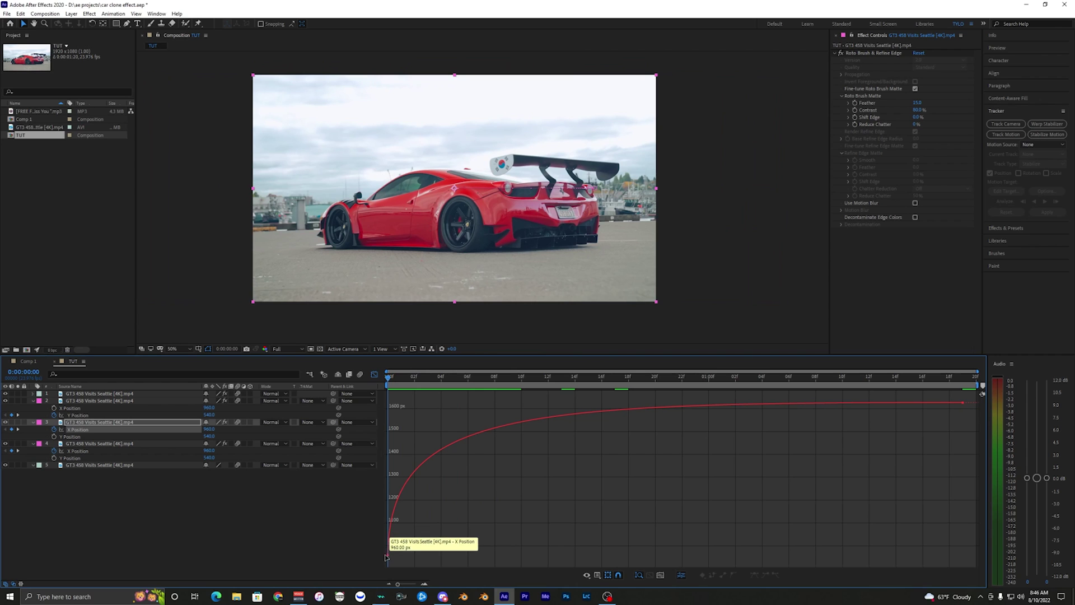
pyautogui.click(389, 556)
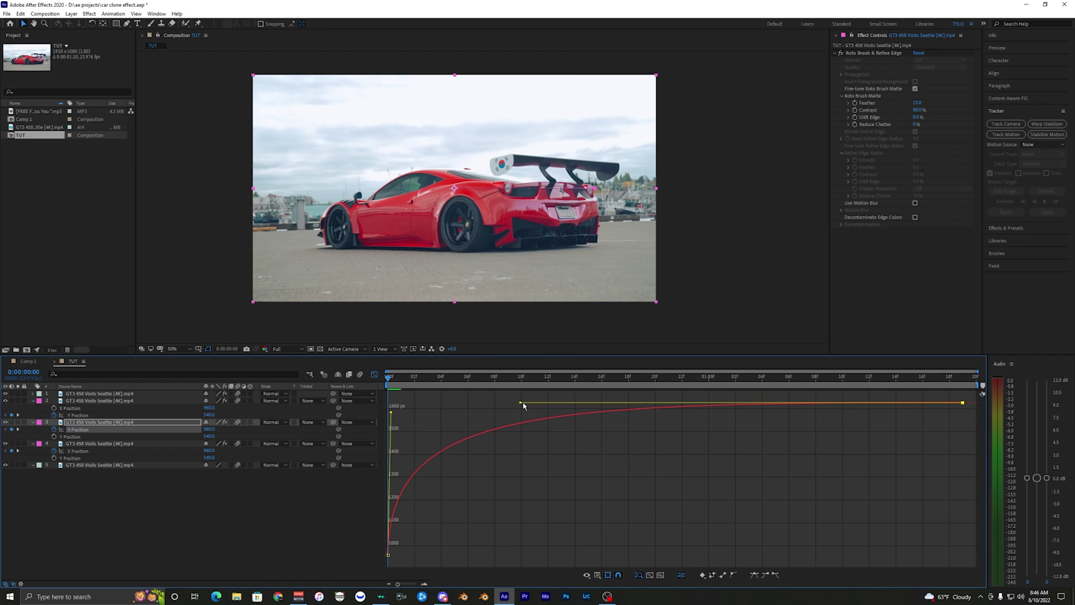
pyautogui.click(424, 398)
pyautogui.press('space')
pyautogui.press('space')
pyautogui.press('space')
pyautogui.press('space')
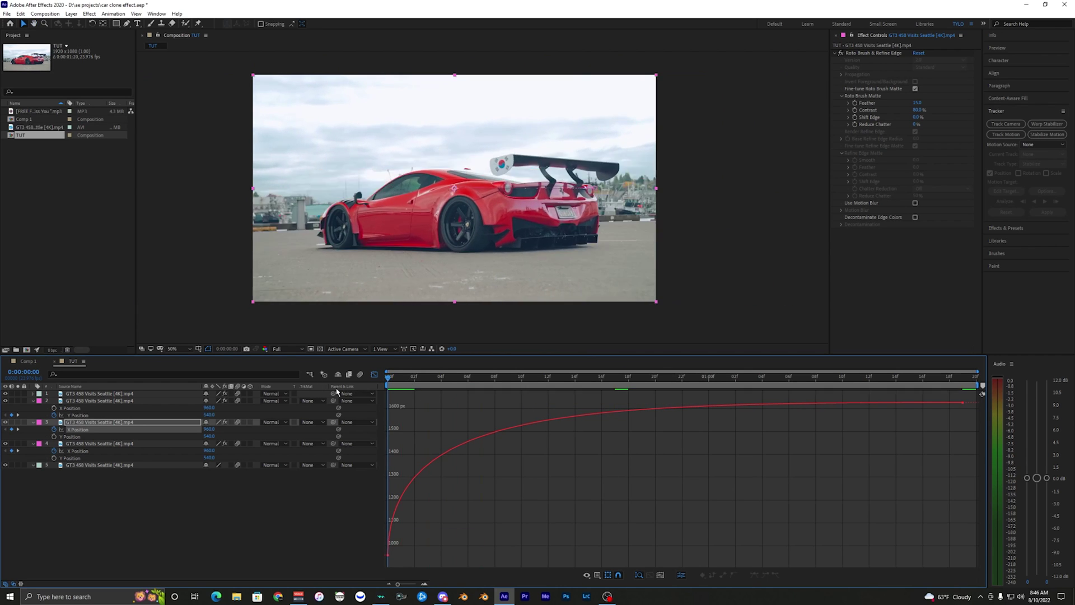
# Ease layer 2's Y Position keyframes, shape their curve into a steep start with a long, slow finish, and preview the motion.
pyautogui.click(375, 375)
pyautogui.click(400, 401)
pyautogui.moveTo(971, 411); pyautogui.dragTo(383, 417)
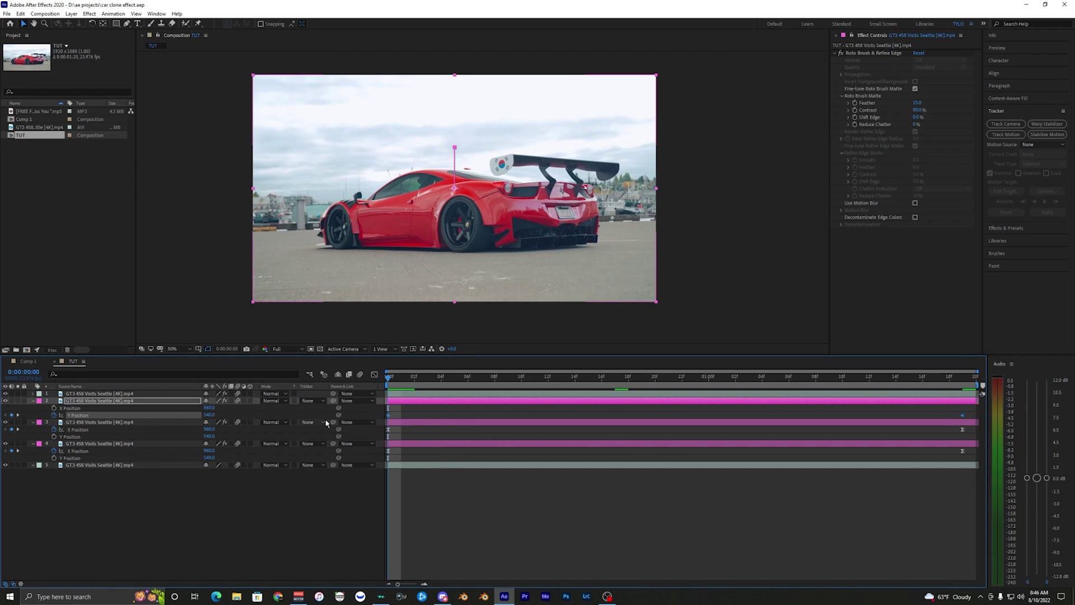
pyautogui.click(373, 374)
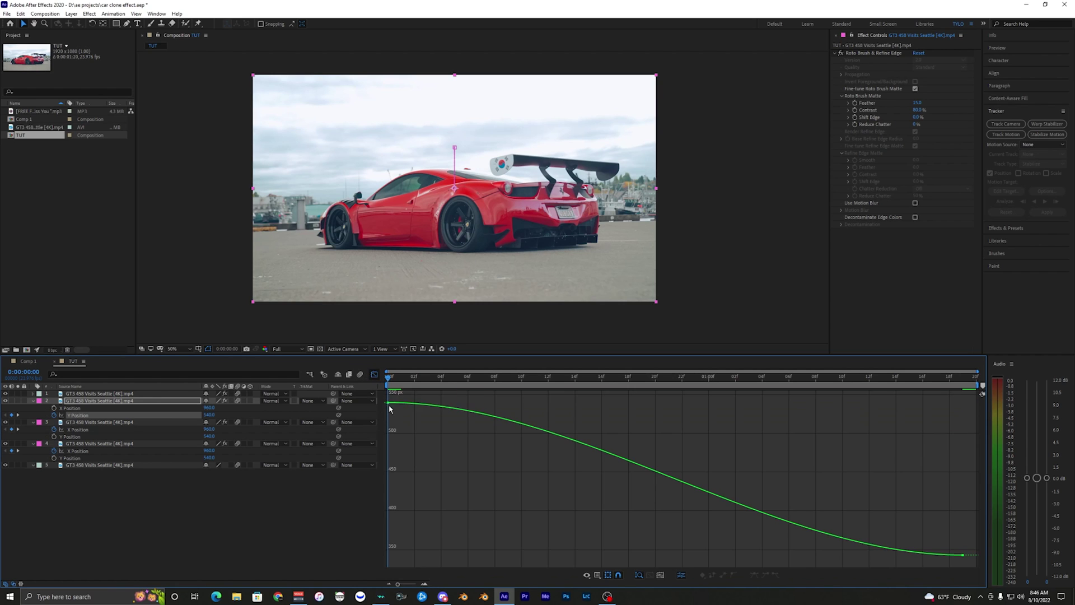
pyautogui.moveTo(448, 403); pyautogui.dragTo(318, 543)
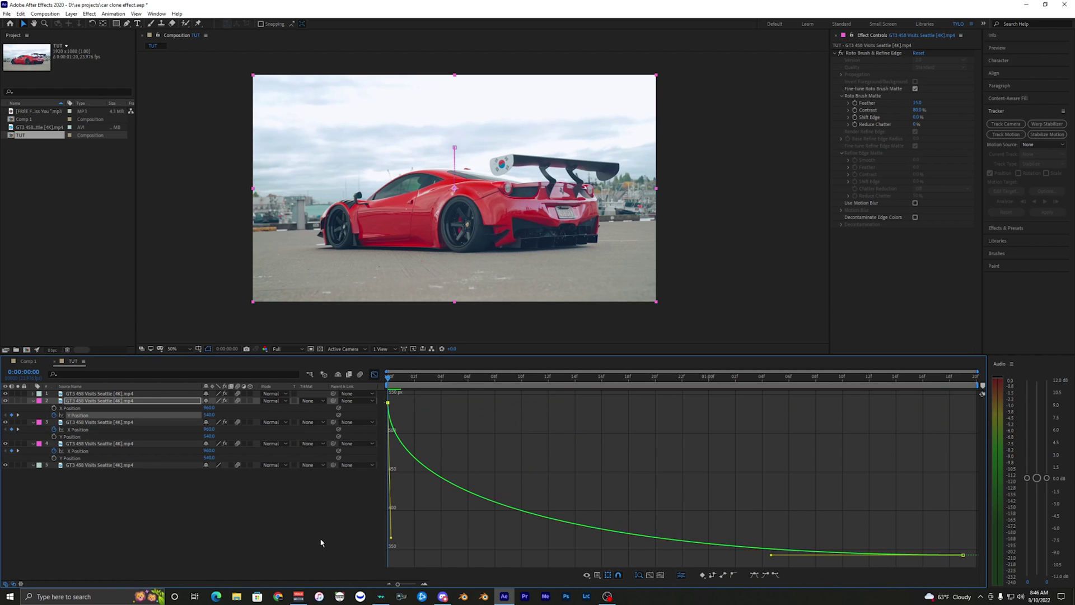
pyautogui.moveTo(771, 558); pyautogui.dragTo(541, 554)
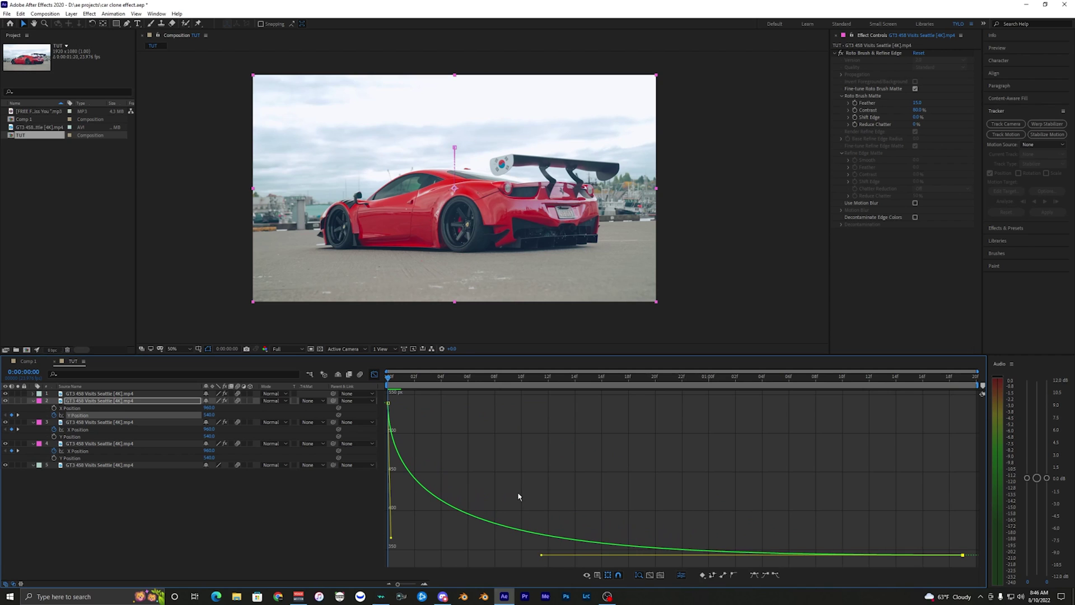
pyautogui.press('space')
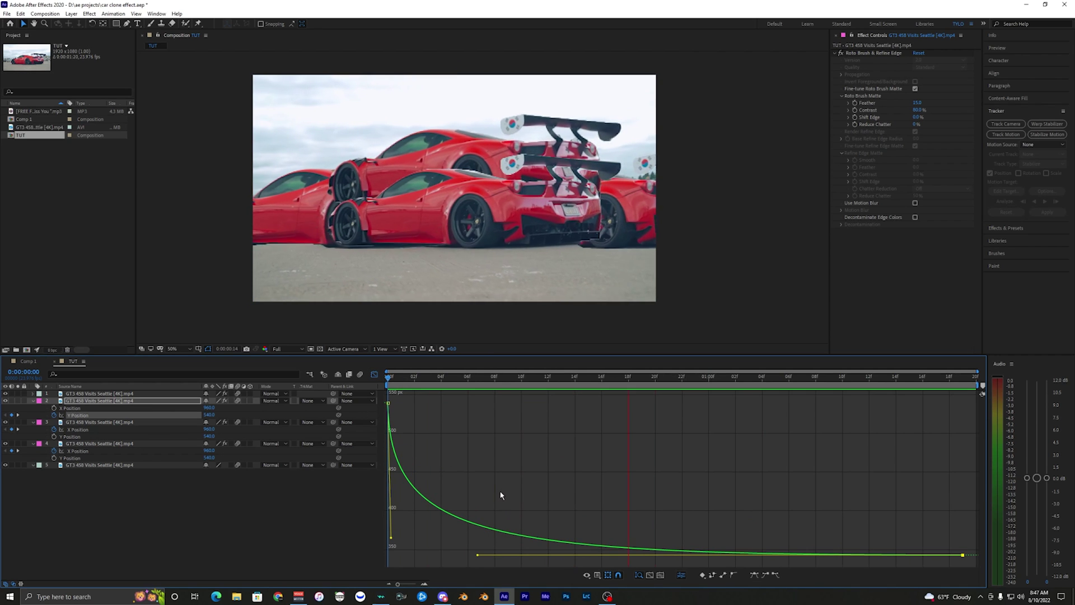
# Save the project, move the last position keyframes of layers 2, 3 and 4 to frame 20, and preview the result.
pyautogui.hotkey('shift', 'F3')
pyautogui.hotkey('ctrl', 's')
pyautogui.moveTo(401, 379); pyautogui.dragTo(659, 397)
pyautogui.hotkey('alt', 'Right')
pyautogui.hotkey('alt', 'Right')
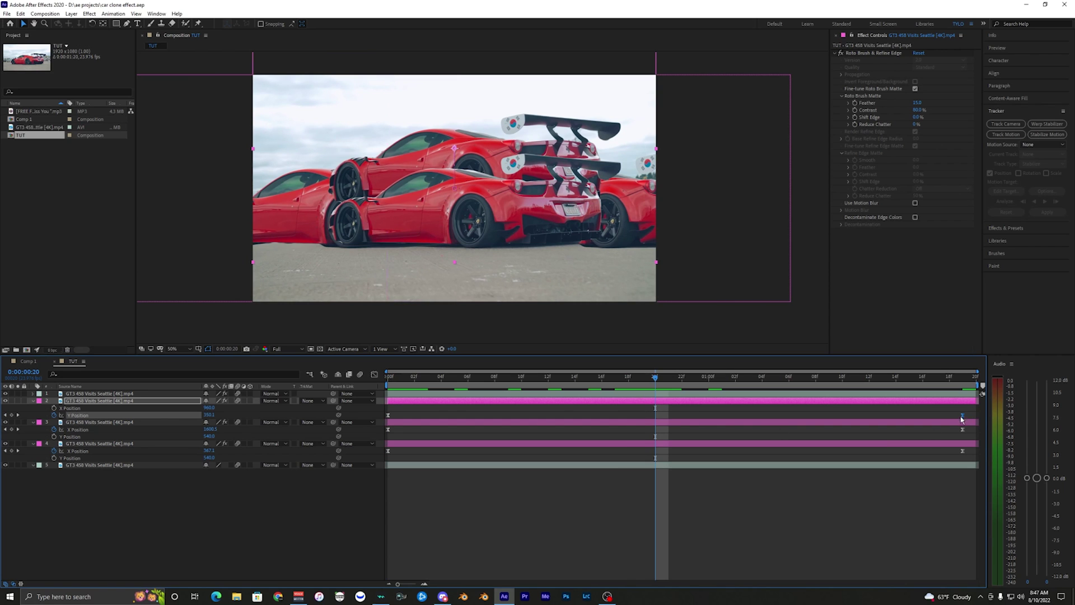
pyautogui.keyDown('shift'); pyautogui.click(963, 430); pyautogui.keyUp('shift')
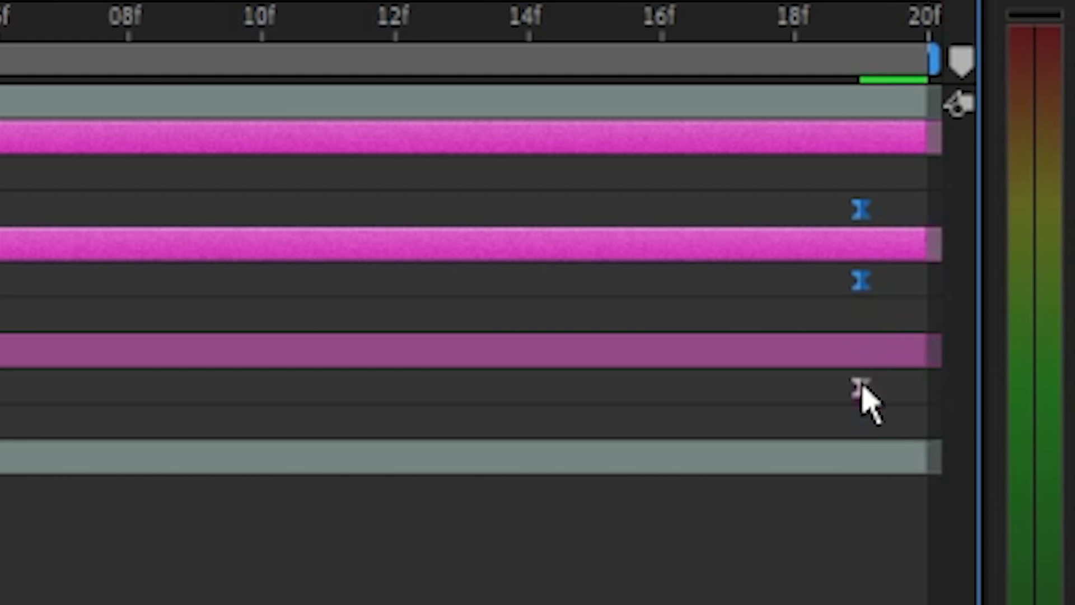
pyautogui.keyDown('shift'); pyautogui.click(963, 451); pyautogui.keyUp('shift')
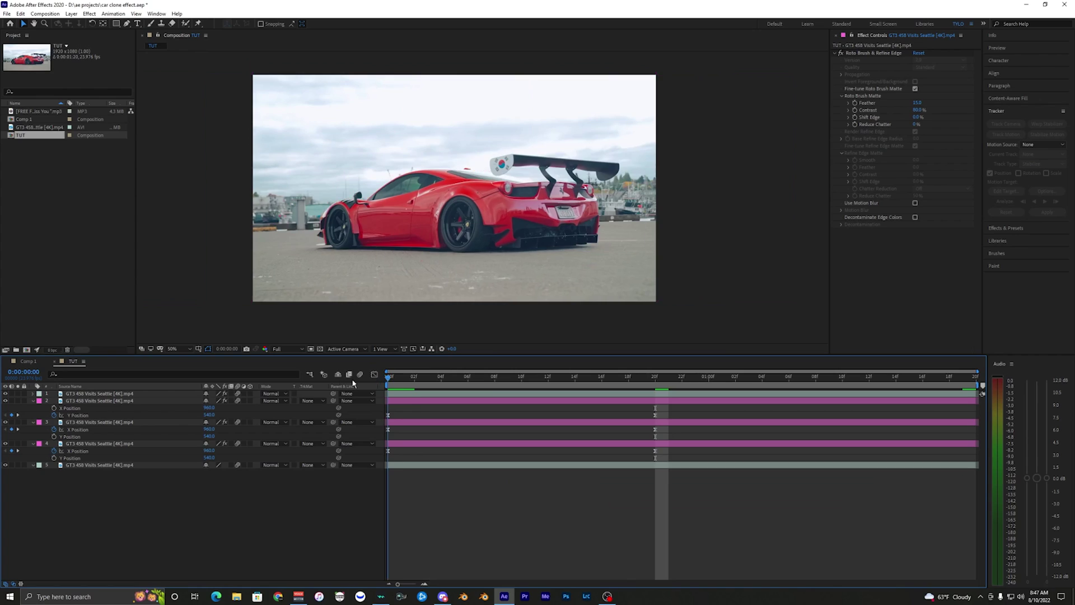
pyautogui.press('Home')
pyautogui.press('space')
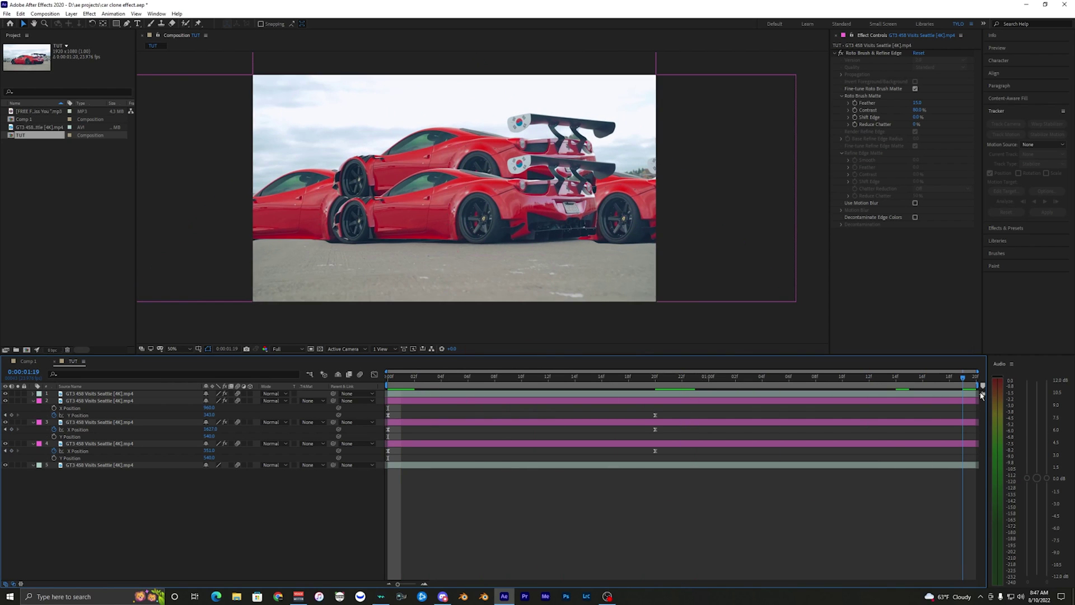
# Copy the first position keyframes of layers 2, 3 and 4 to 0:00:01:19 so the clones return, and preview the motion.
pyautogui.press('Home')
pyautogui.moveTo(398, 412); pyautogui.dragTo(379, 453)
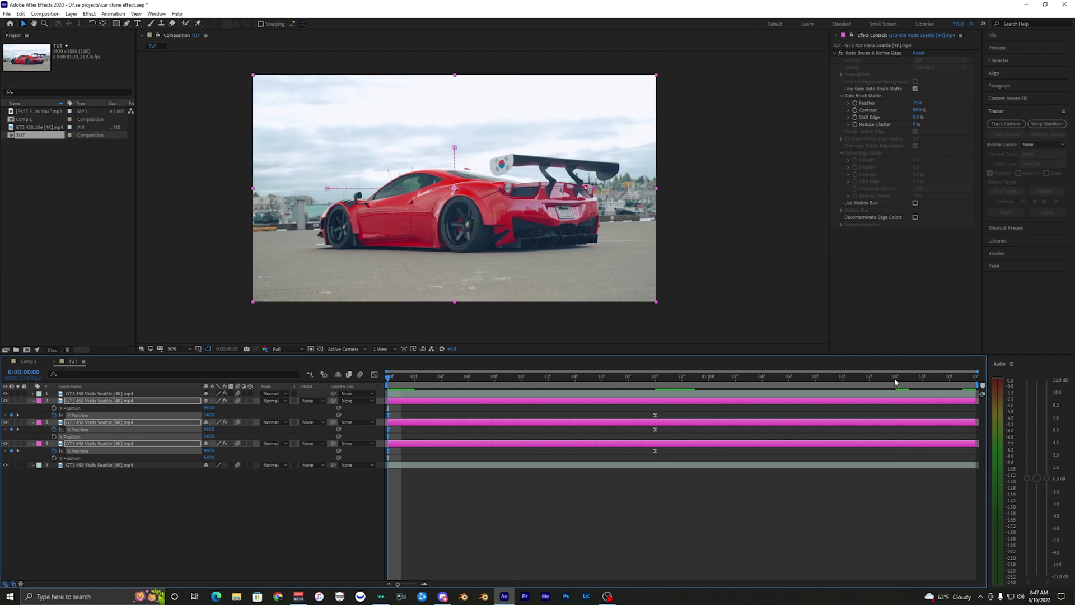
pyautogui.click(963, 379)
pyautogui.hotkey('ctrl', 'v')
pyautogui.moveTo(936, 387); pyautogui.dragTo(963, 388)
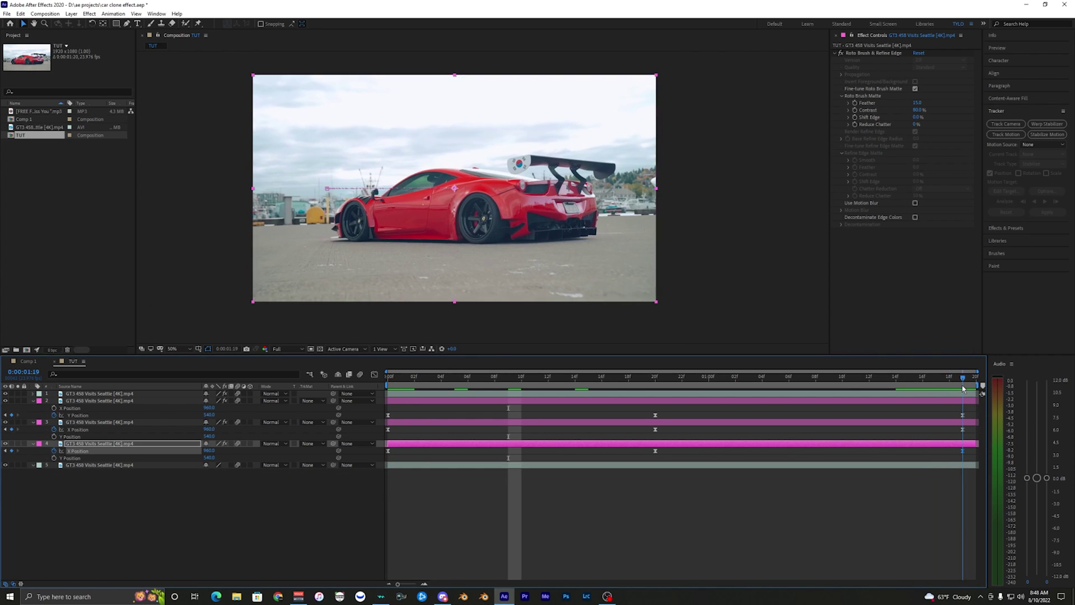
pyautogui.press('space')
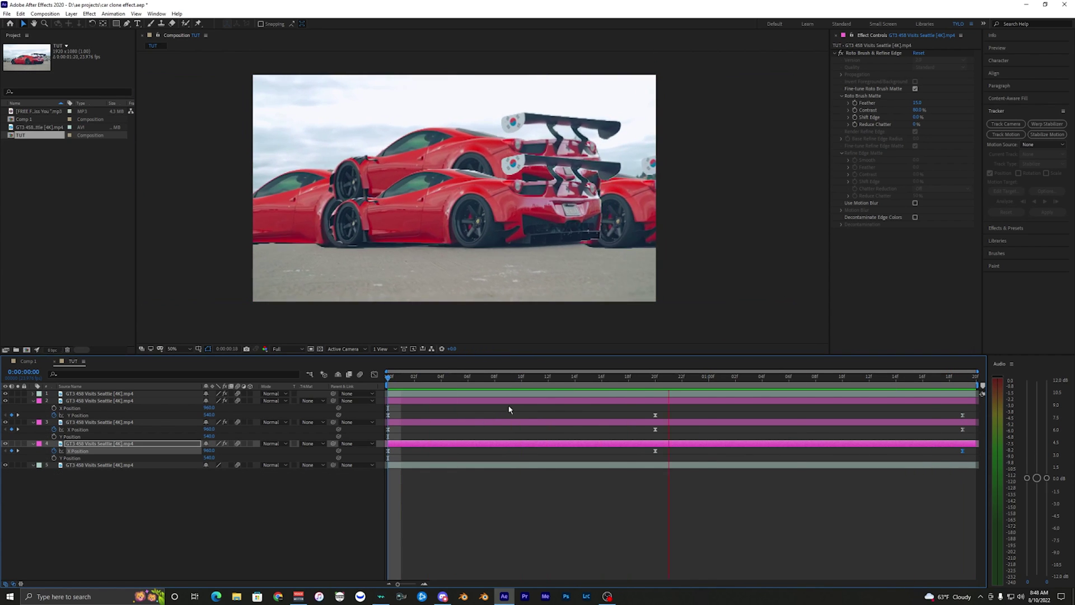
# Shape the return part of layer 2's Y Position curve into a long, slow start with a steep finish, and preview it.
pyautogui.press('space')
pyautogui.moveTo(616, 415); pyautogui.dragTo(980, 419)
pyautogui.click(373, 374)
pyautogui.click(626, 499)
pyautogui.click(661, 555)
pyautogui.click(846, 401)
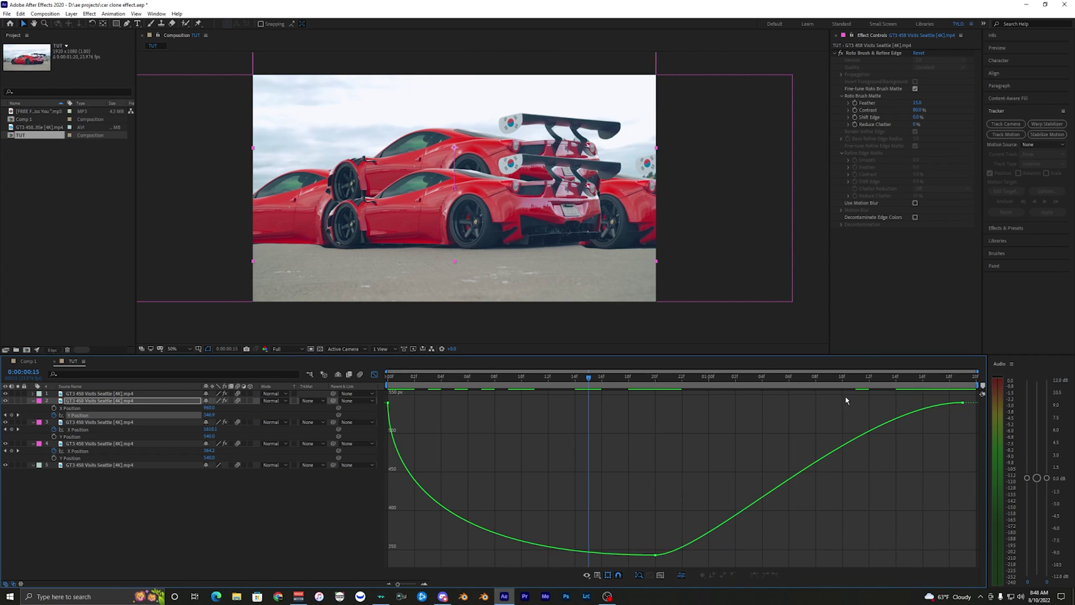
pyautogui.click(962, 402)
pyautogui.moveTo(860, 402); pyautogui.dragTo(960, 495)
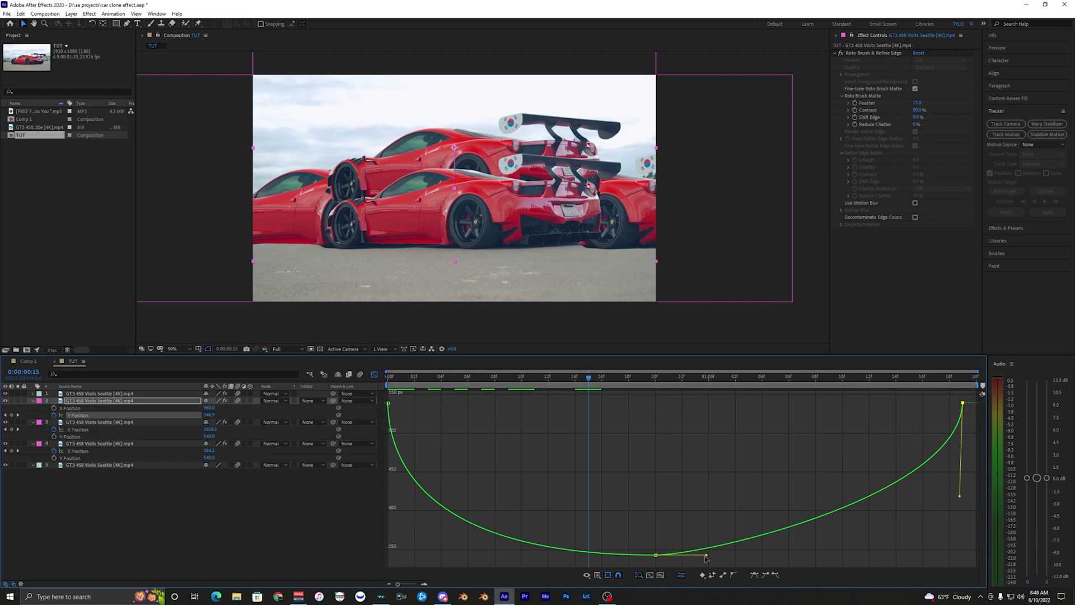
pyautogui.moveTo(709, 556); pyautogui.dragTo(876, 555)
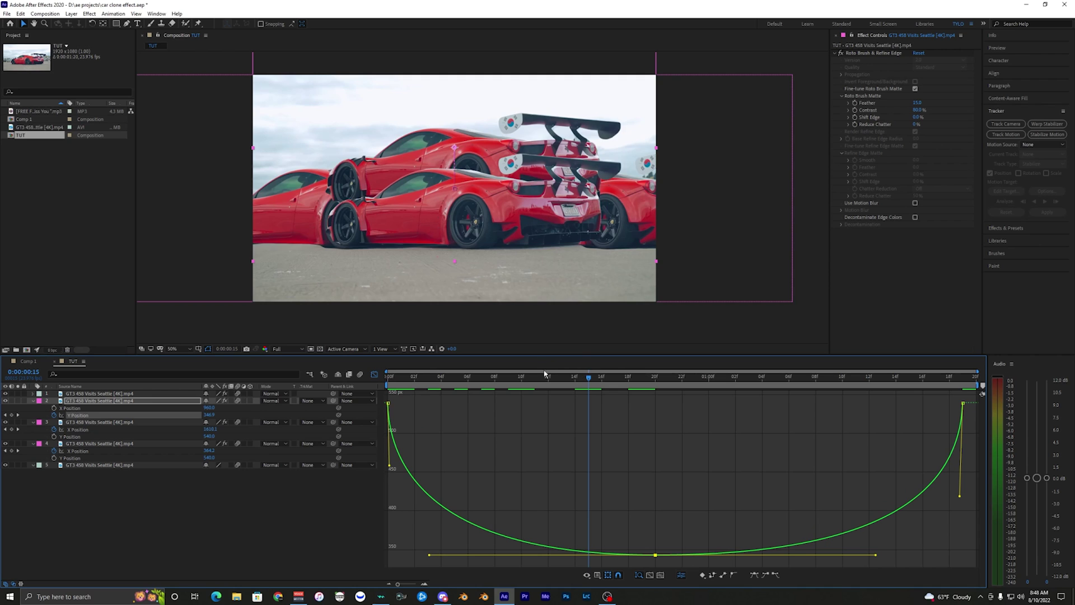
pyautogui.press('space')
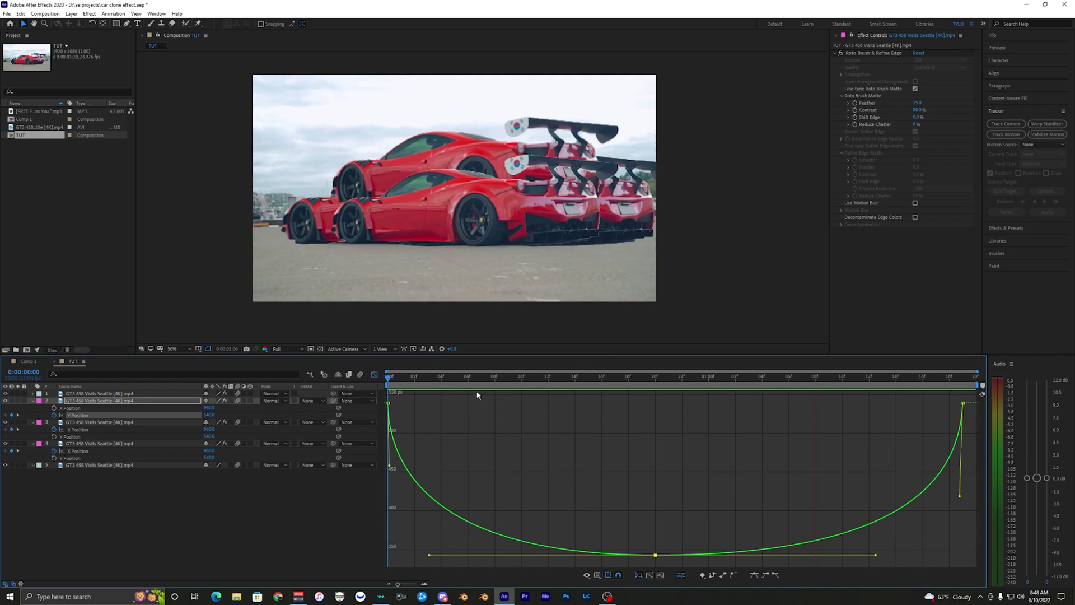
# Open layer 3's last two X Position keyframes in the graph editor, and preview the clone animation.
pyautogui.click(374, 374)
pyautogui.moveTo(637, 434); pyautogui.dragTo(959, 426)
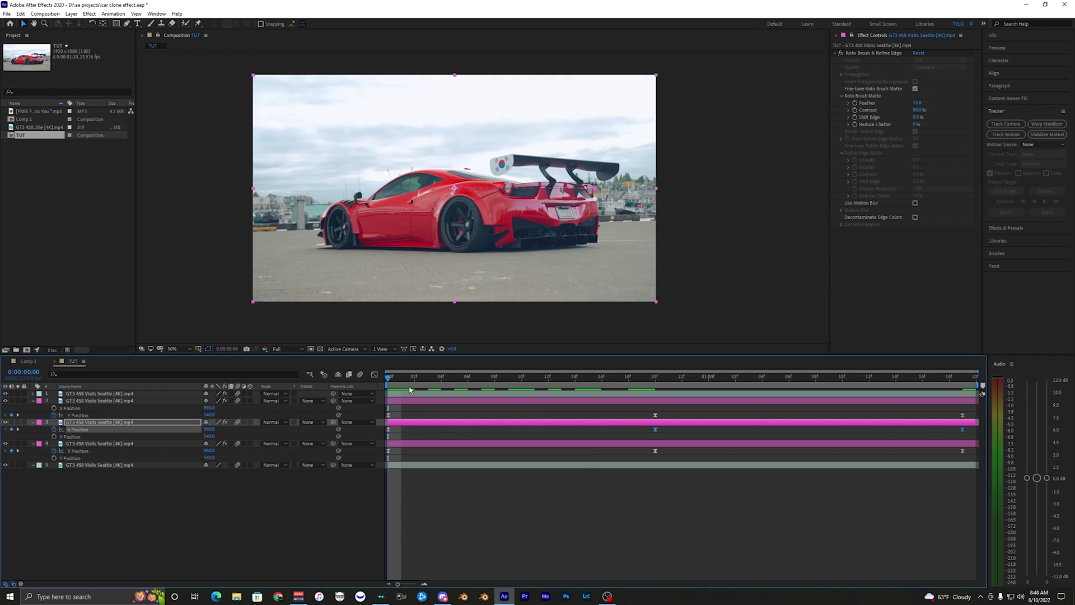
pyautogui.click(373, 376)
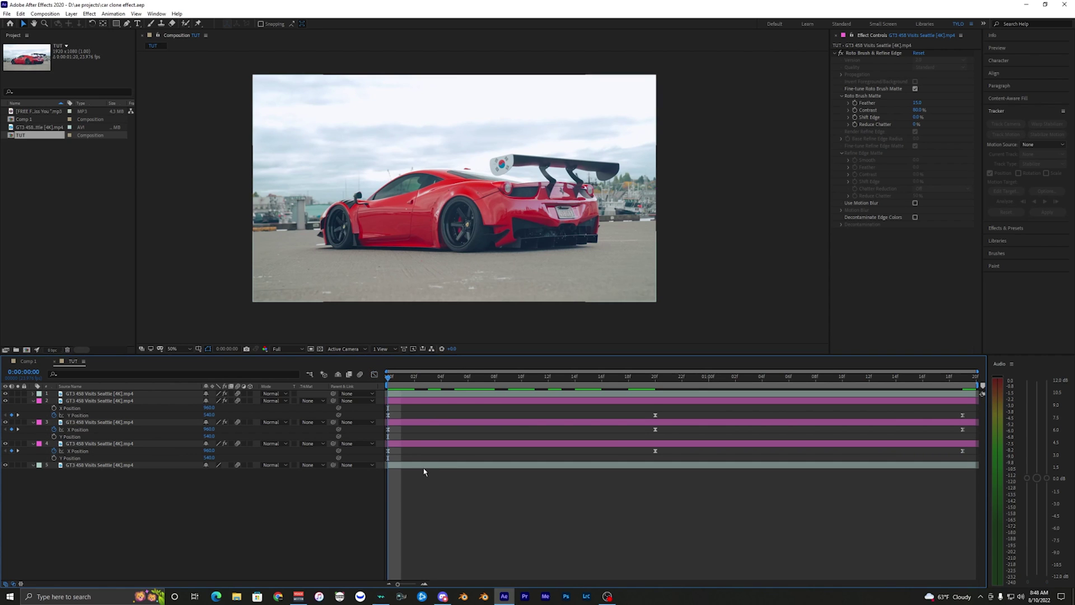
pyautogui.press('space')
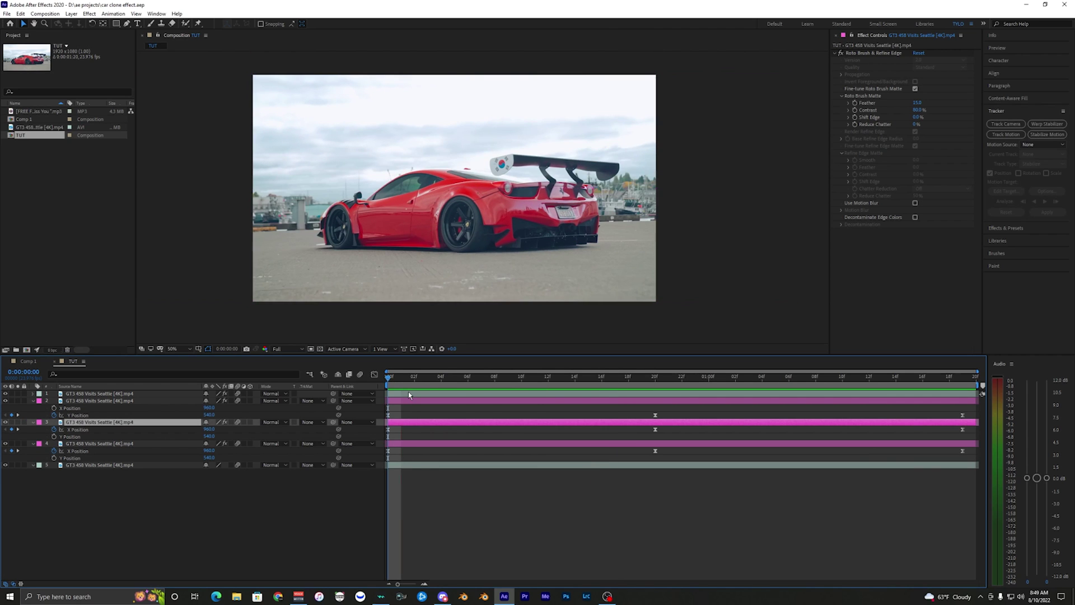
# Search the effects for "cc sc" and apply CC Scale Wipe to layer 2.
pyautogui.hotkey('shift', 'pagedown')
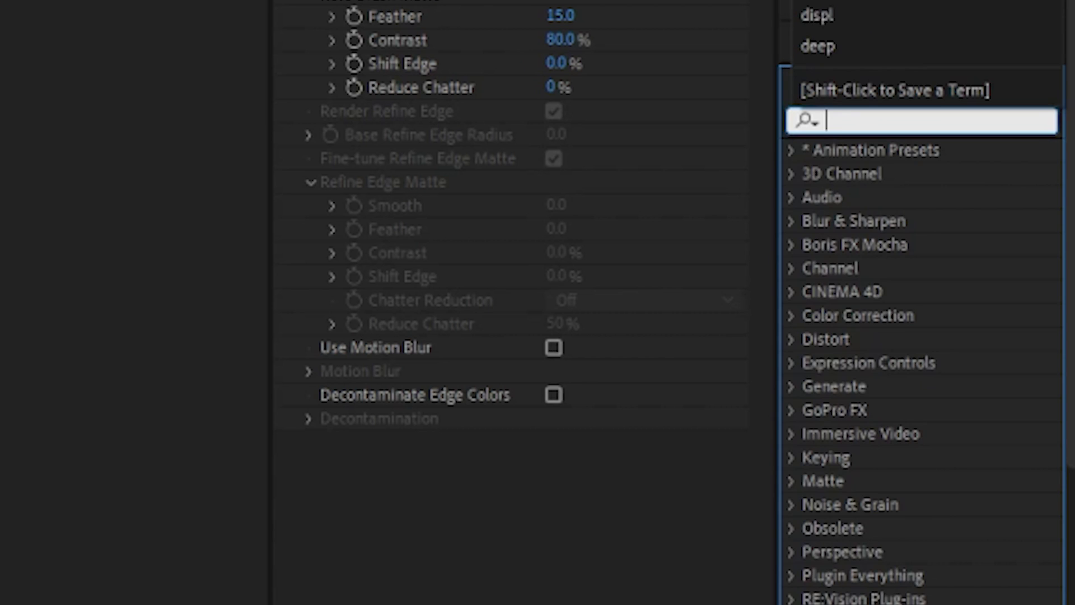
pyautogui.write('cc sc')
pyautogui.moveTo(930, 227); pyautogui.dragTo(0, 604)
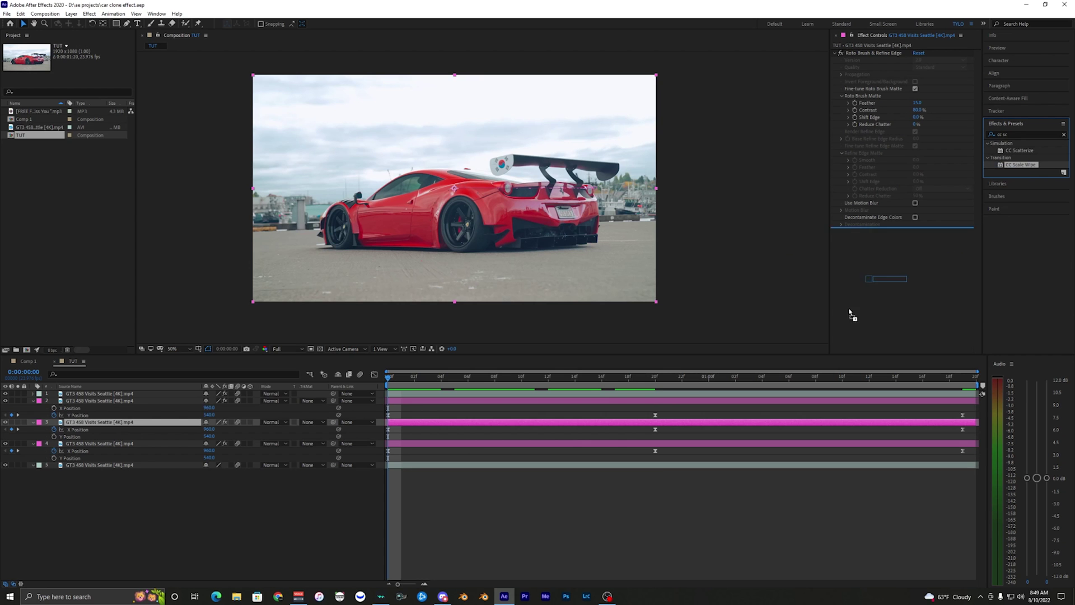
# At frame 9, set layer 2's CC Scale Wipe Stretch to 2.40 and its Direction to 90°.
pyautogui.moveTo(415, 413); pyautogui.dragTo(492, 372)
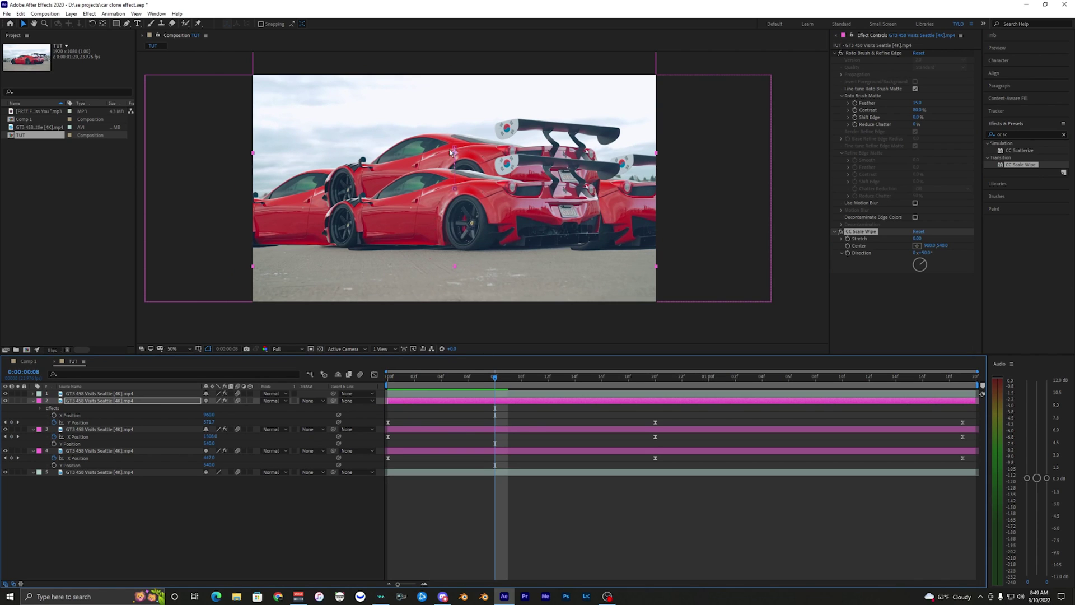
pyautogui.press('pageup')
pyautogui.moveTo(467, 381); pyautogui.dragTo(506, 377)
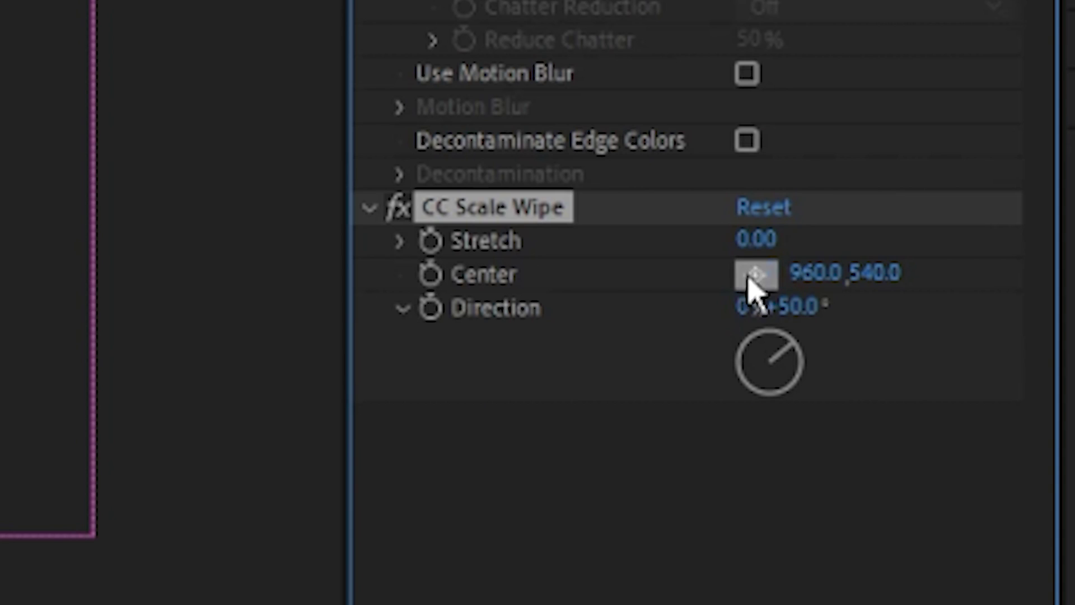
pyautogui.moveTo(793, 236); pyautogui.dragTo(802, 236)
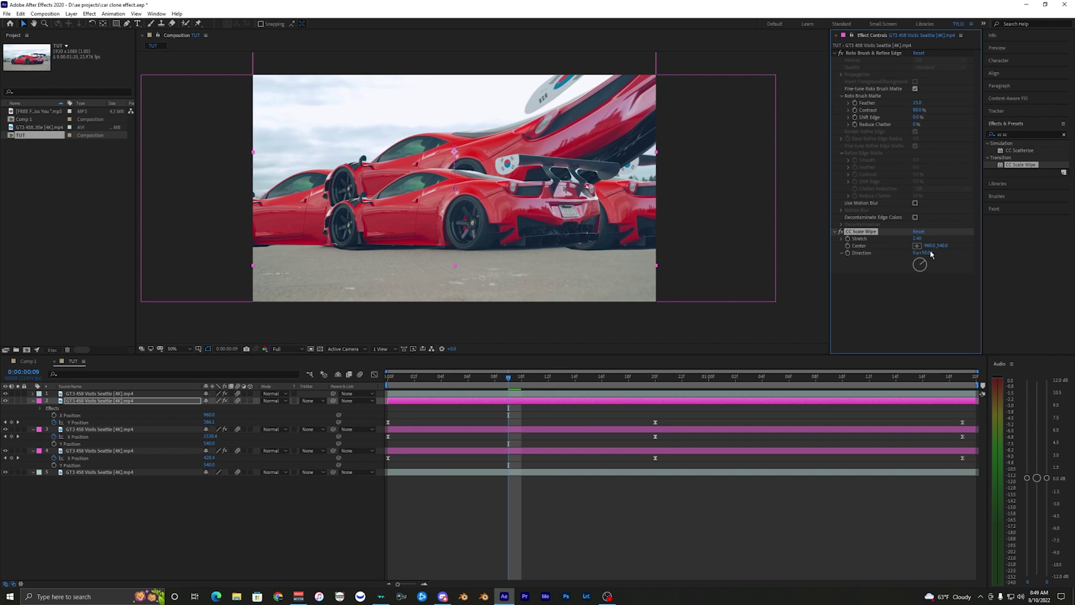
pyautogui.moveTo(927, 255)
pyautogui.mouseDown()
pyautogui.moveTo(944, 253)
pyautogui.moveTo(927, 254)
pyautogui.mouseUp()
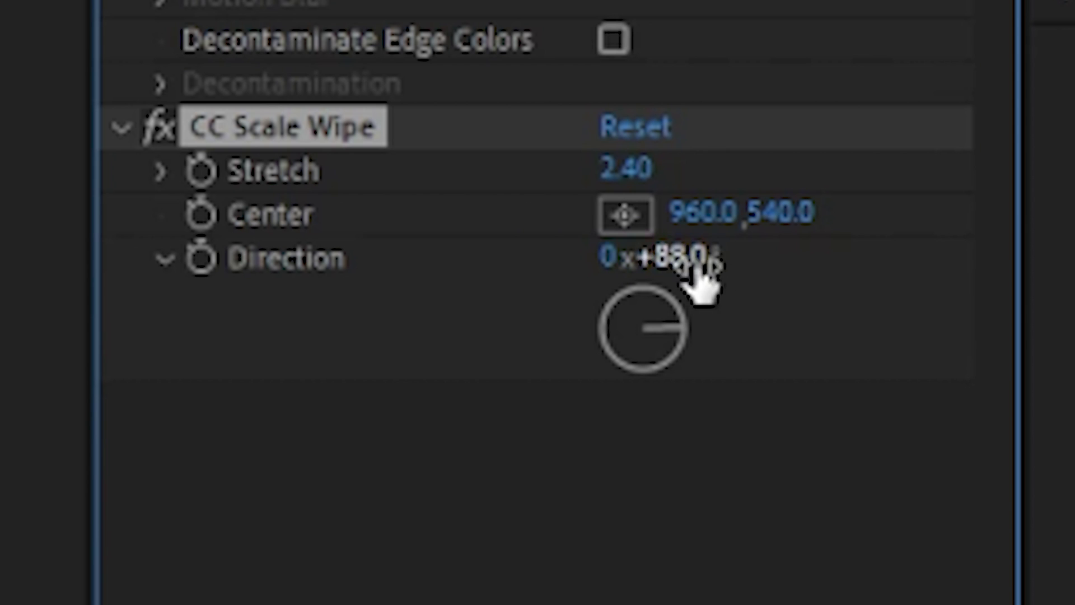
pyautogui.click(929, 253)
pyautogui.write('90')
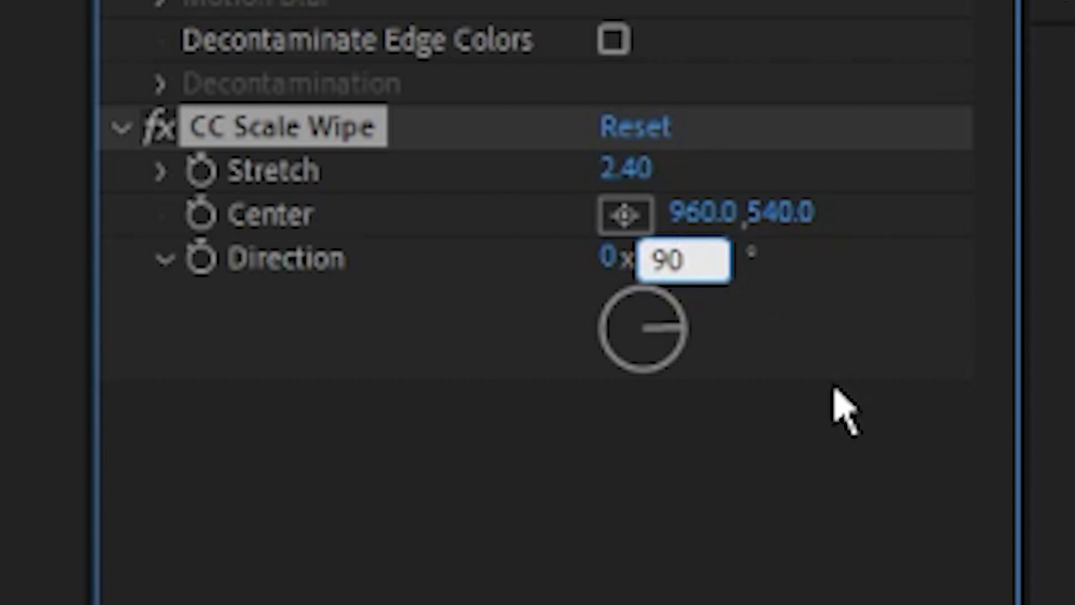
pyautogui.press('Return')
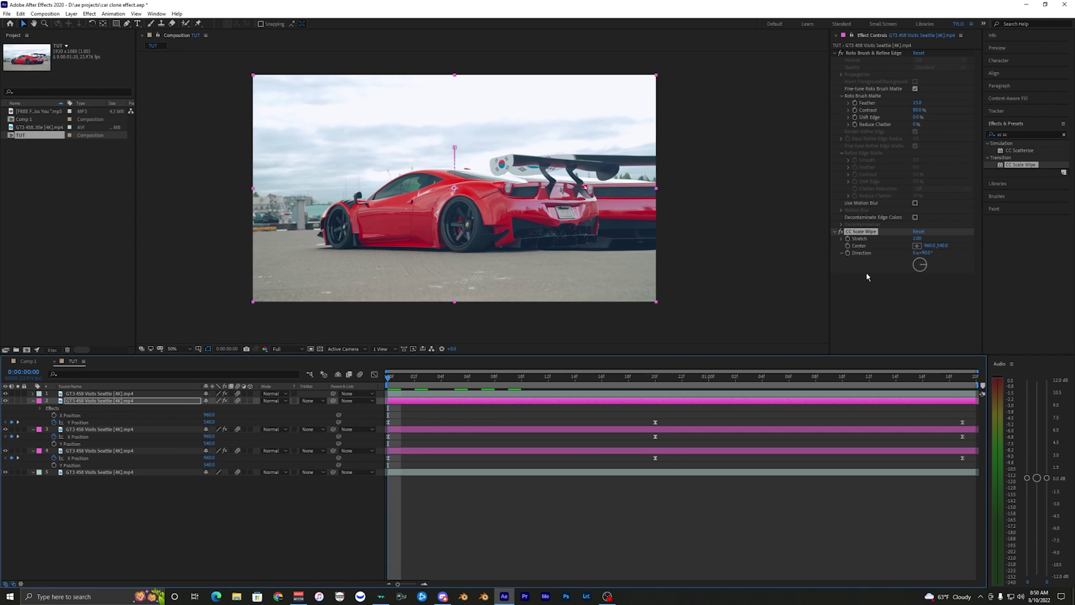
# Keyframe layer 2's CC Scale Wipe Stretch at 2.00 on the first frame and at 0 on frame 20.
pyautogui.click(854, 246)
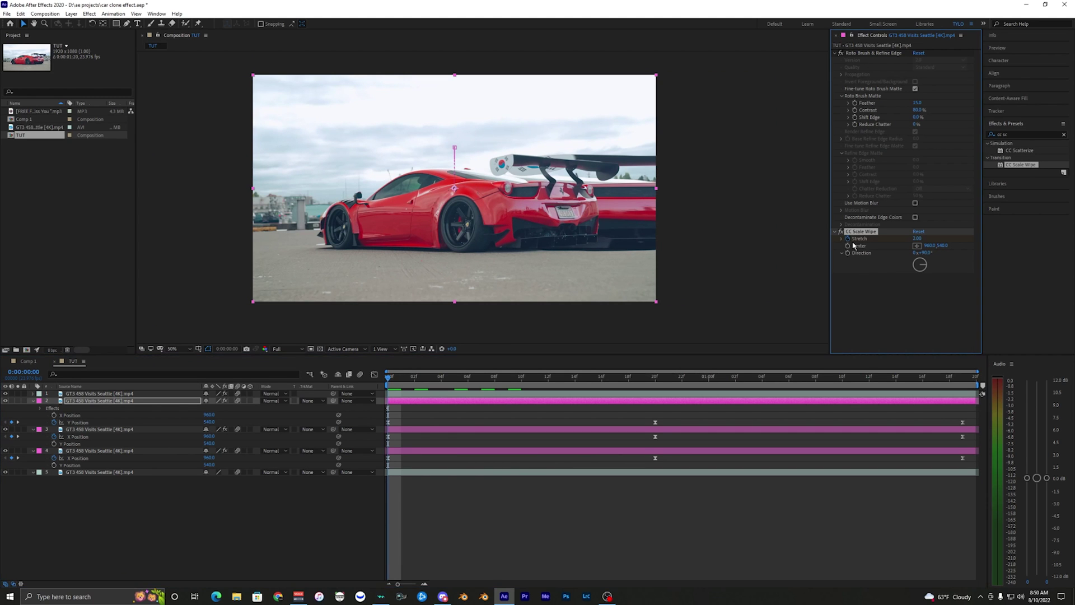
pyautogui.moveTo(480, 386); pyautogui.dragTo(655, 386)
pyautogui.click(918, 238)
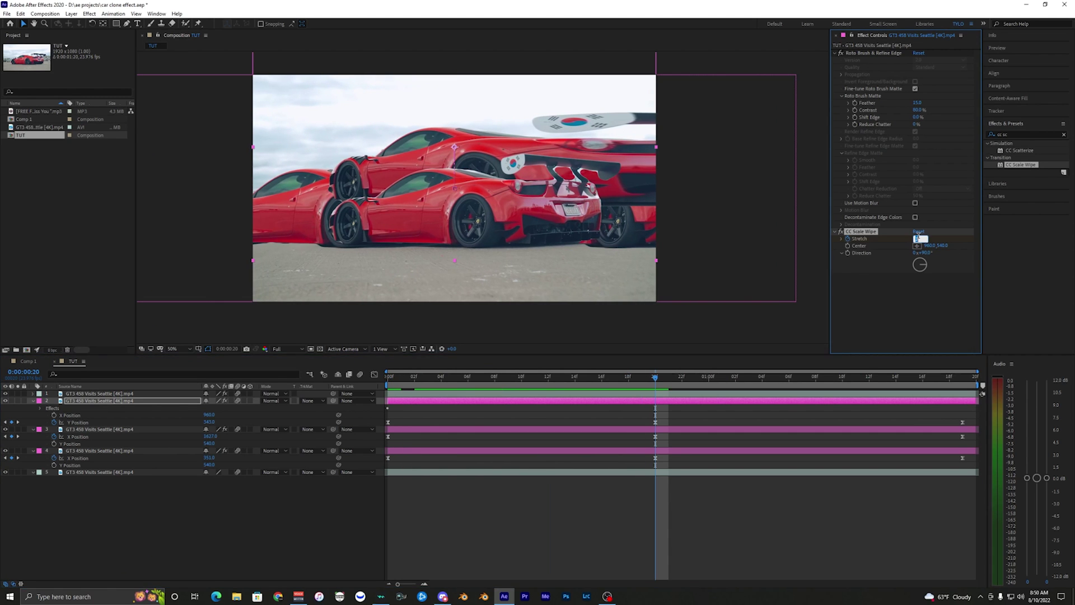
pyautogui.write('0')
pyautogui.press('Return')
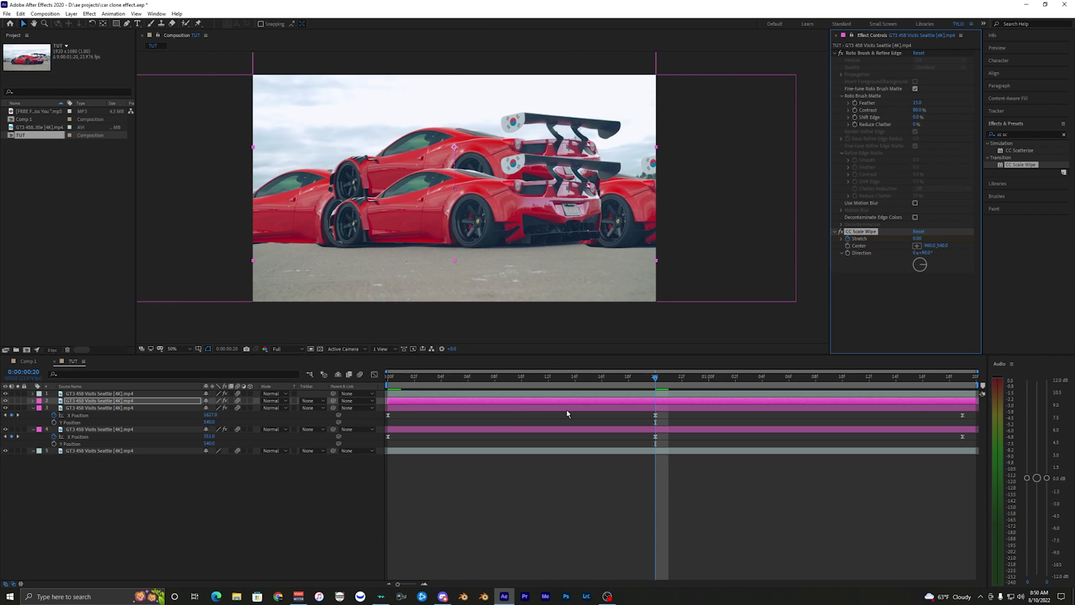
# Reveal layer 2's two Stretch keyframes, ease them, and show their curve in the graph editor.
pyautogui.click(112, 422)
pyautogui.click(106, 415)
pyautogui.click(85, 422)
pyautogui.click(90, 416)
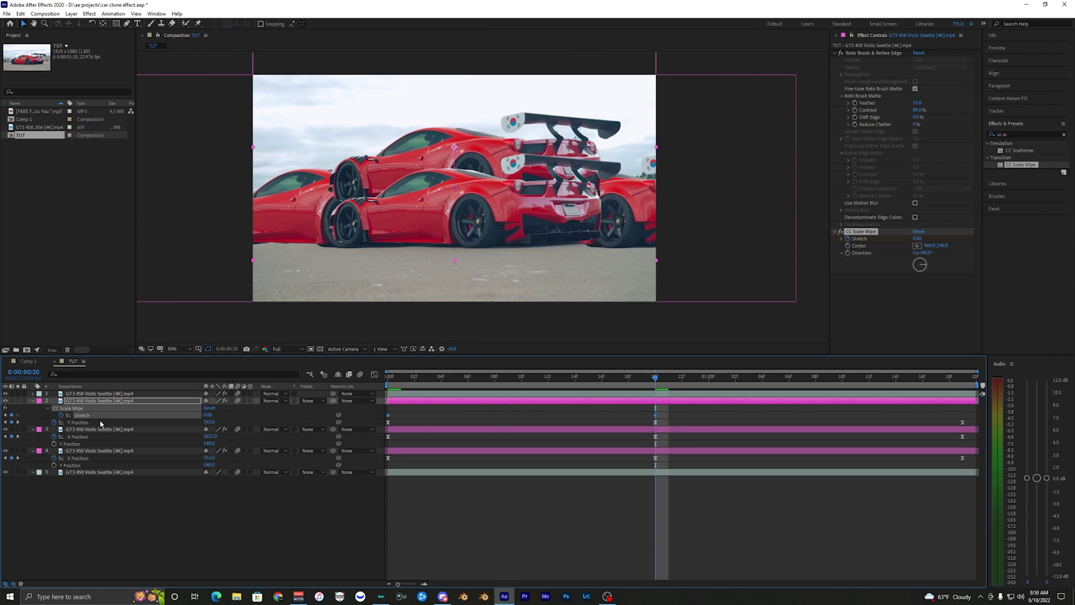
pyautogui.click(708, 424)
pyautogui.moveTo(391, 412); pyautogui.dragTo(381, 420)
pyautogui.click(375, 375)
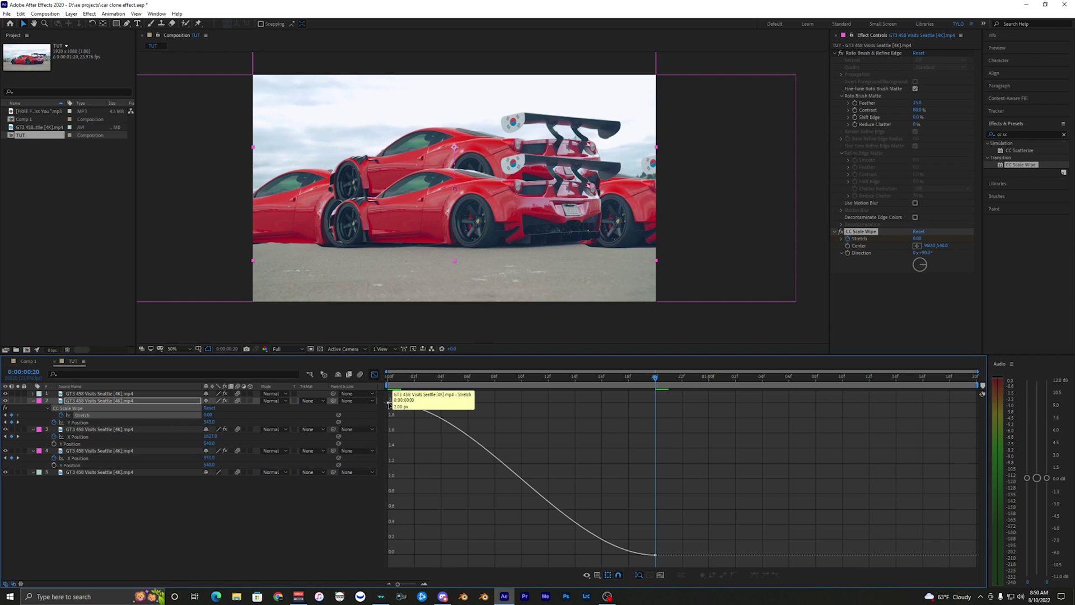
# Shape layer 2's Stretch curve into a steep start, extend the last keyframe's ease handle to about frame 4, and preview it.
pyautogui.moveTo(476, 403); pyautogui.dragTo(391, 504)
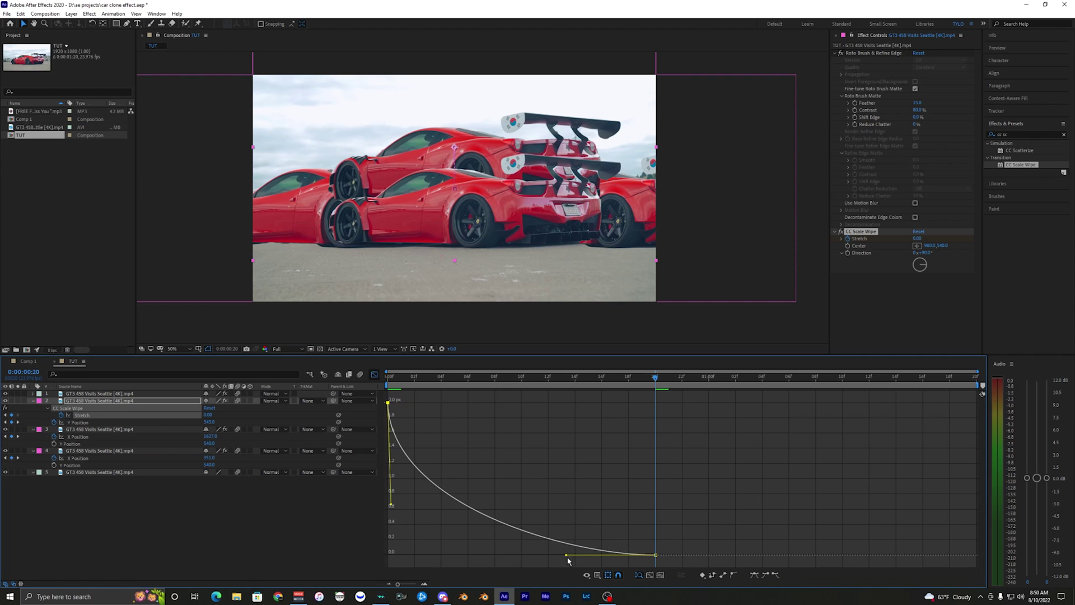
pyautogui.moveTo(567, 556); pyautogui.dragTo(438, 548)
pyautogui.press('Home')
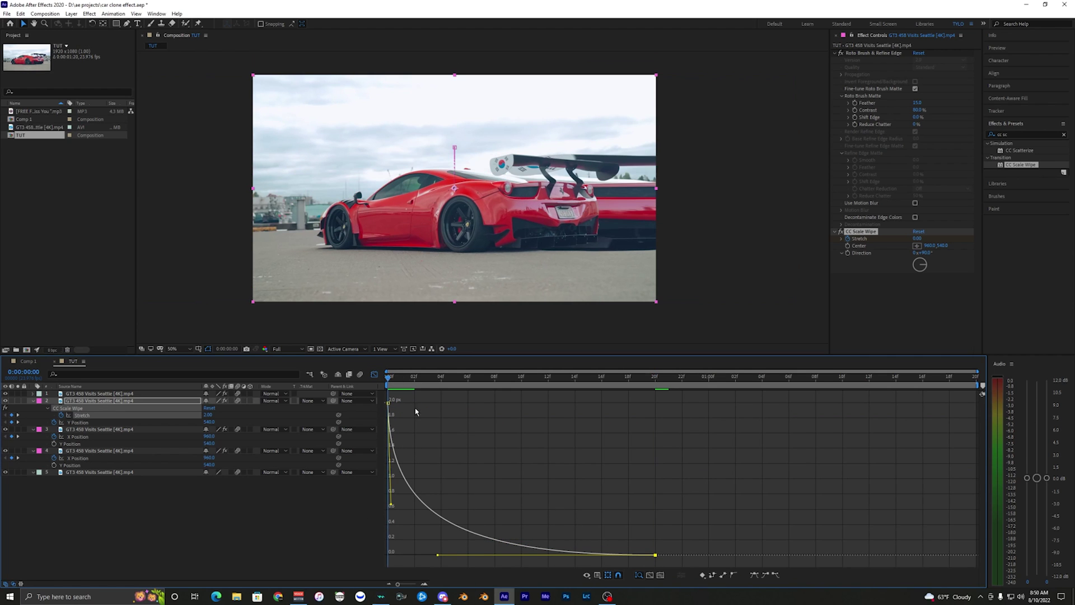
pyautogui.press('space')
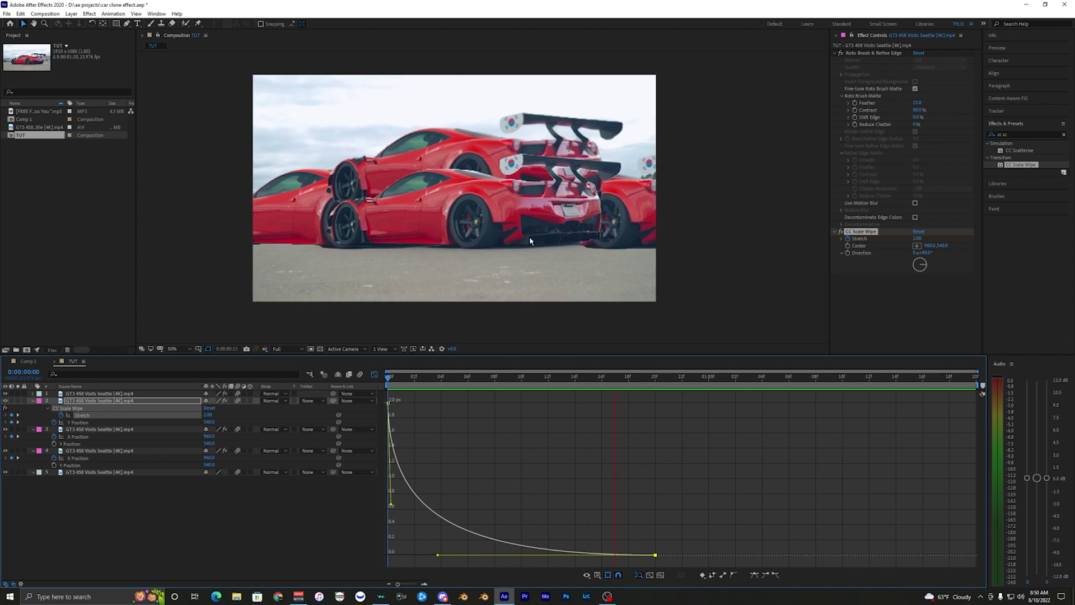
# Return from the graph editor to frame 7, duplicate layer 2's CC Scale Wipe effect, and set the copy's Direction to -90°.
pyautogui.click(374, 375)
pyautogui.moveTo(394, 379); pyautogui.dragTo(473, 387)
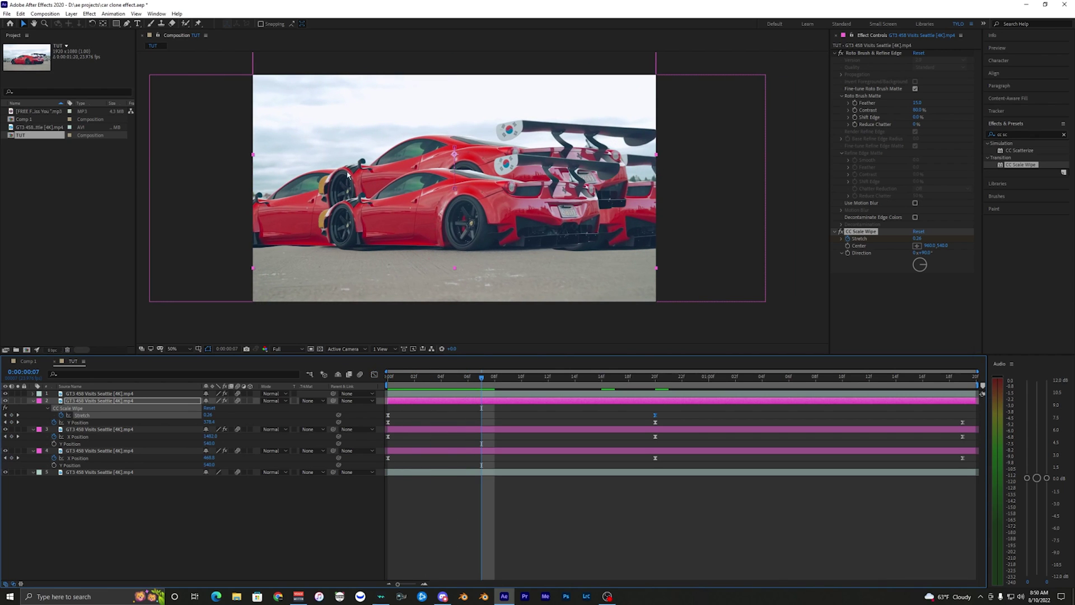
pyautogui.click(857, 255)
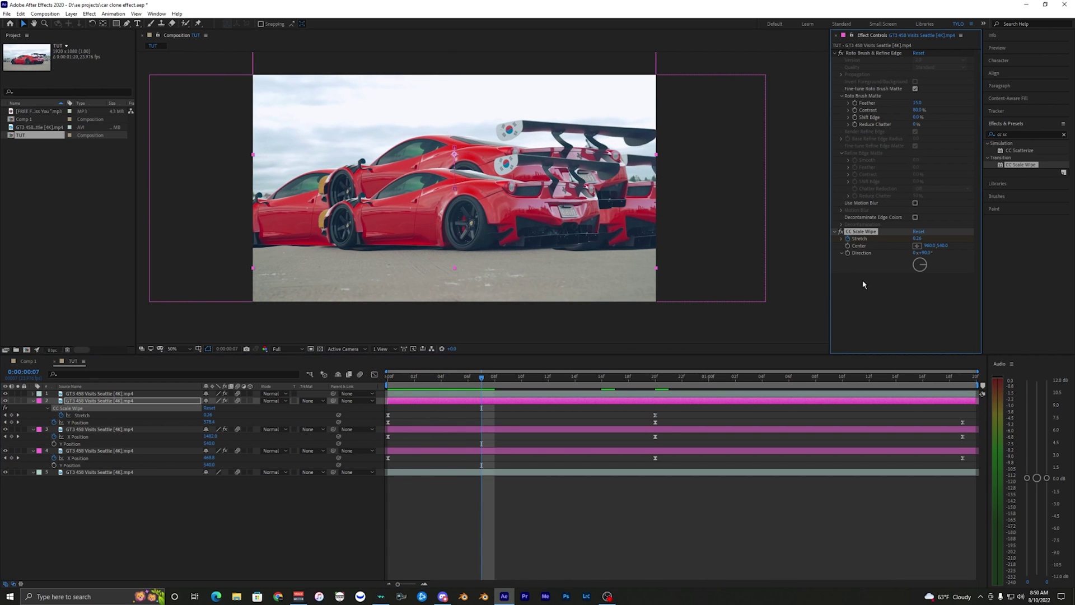
pyautogui.click(864, 233)
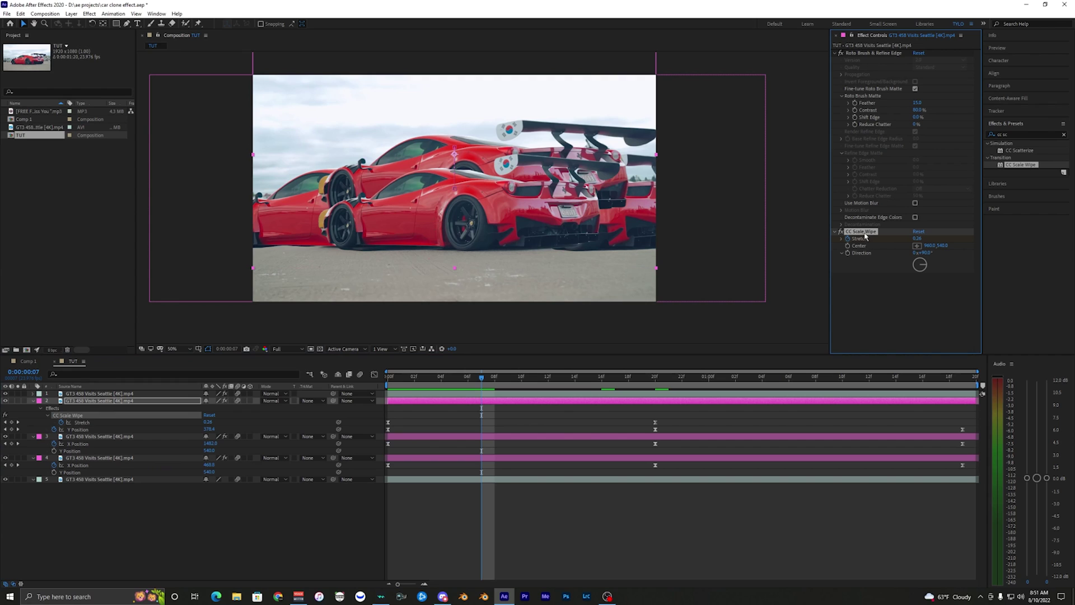
pyautogui.hotkey('ctrl', 'd')
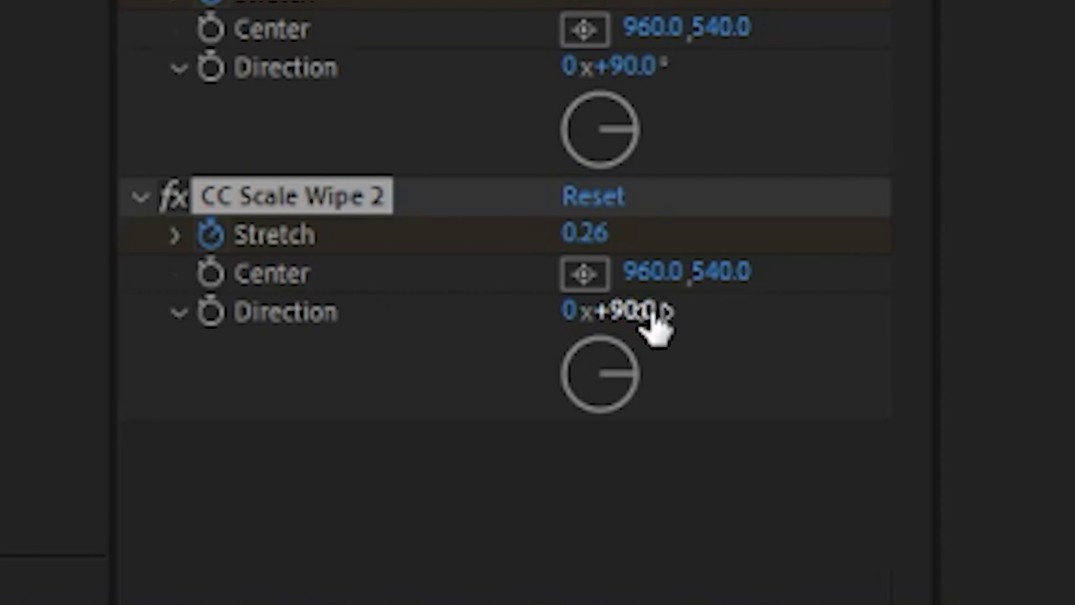
pyautogui.click(925, 298)
pyautogui.write('-90')
pyautogui.press('Return')
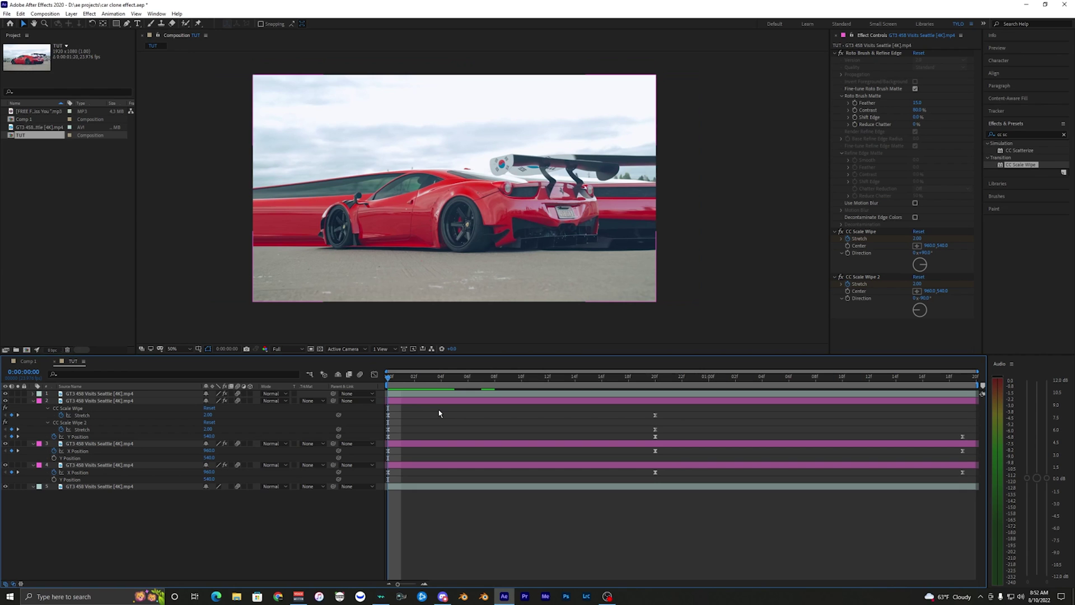
# Preview the two-sided stretch on layer 2 and enable the motion blur switch for all five layers.
pyautogui.click(416, 400)
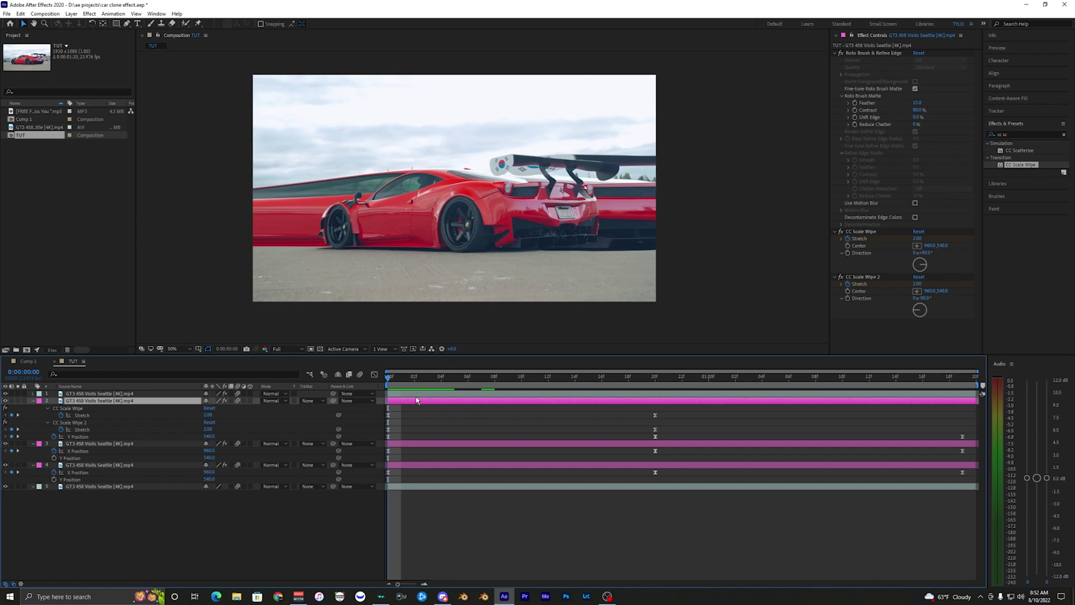
pyautogui.press('space')
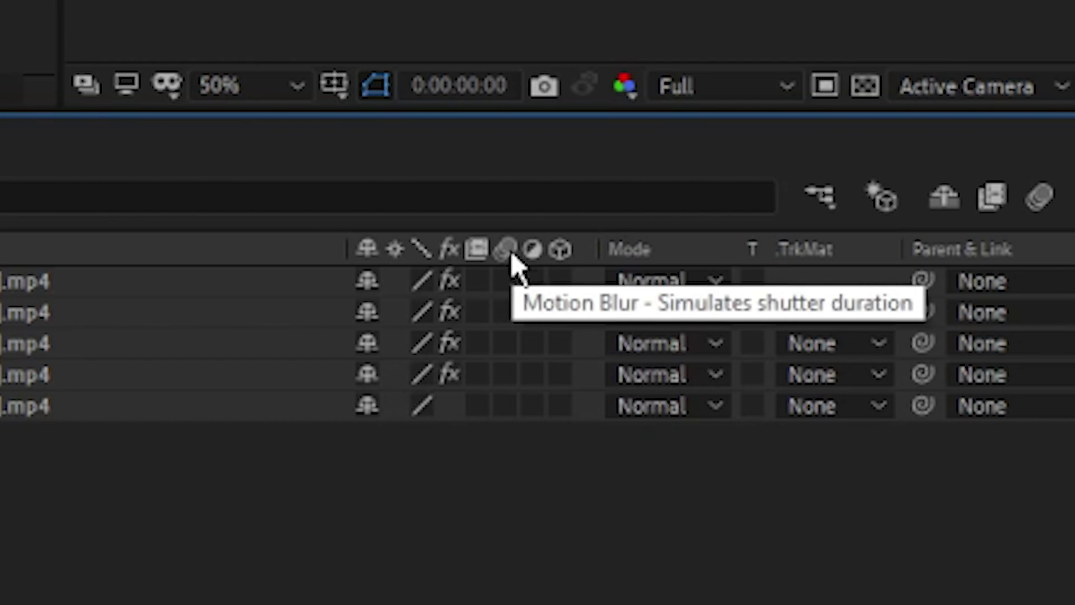
pyautogui.moveTo(505, 284); pyautogui.dragTo(507, 398)
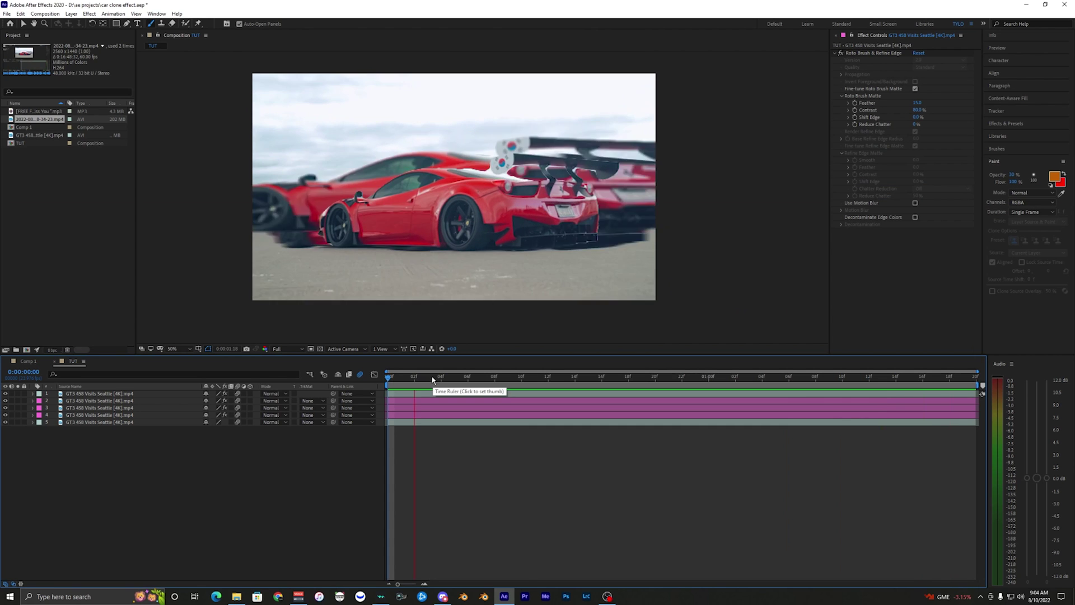
# Stop the preview and select layer 2 with the playhead on the first frame.
pyautogui.click(523, 377)
pyautogui.moveTo(759, 300); pyautogui.dragTo(721, 302)
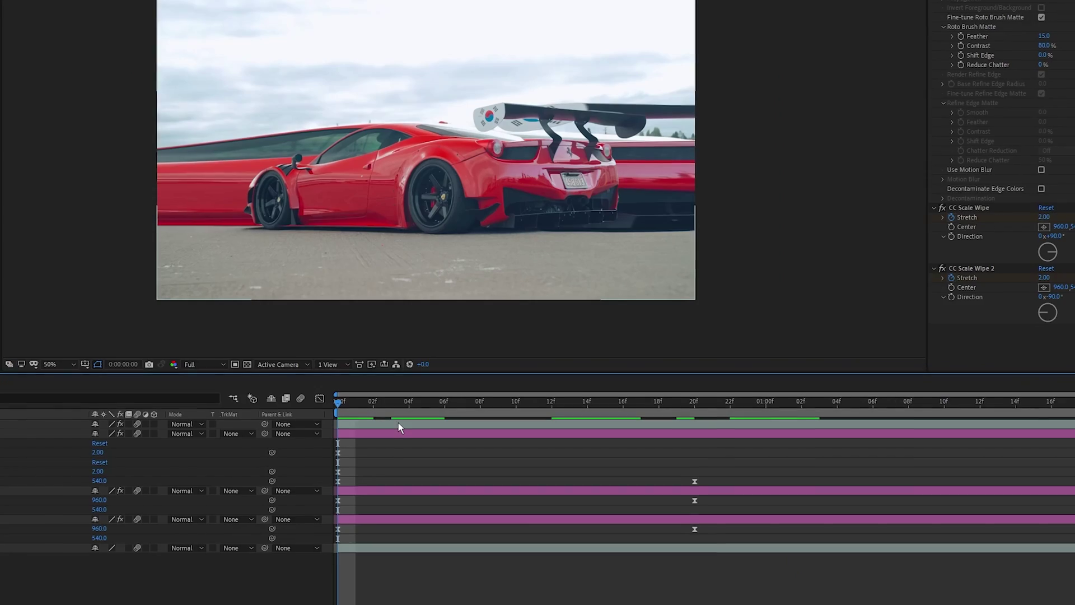
pyautogui.click(348, 437)
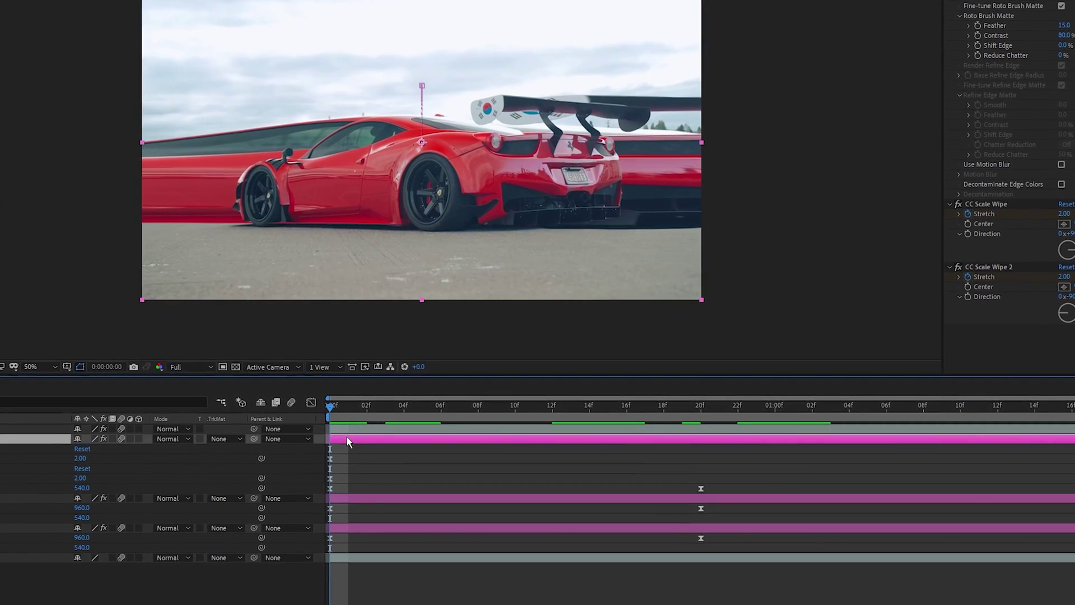